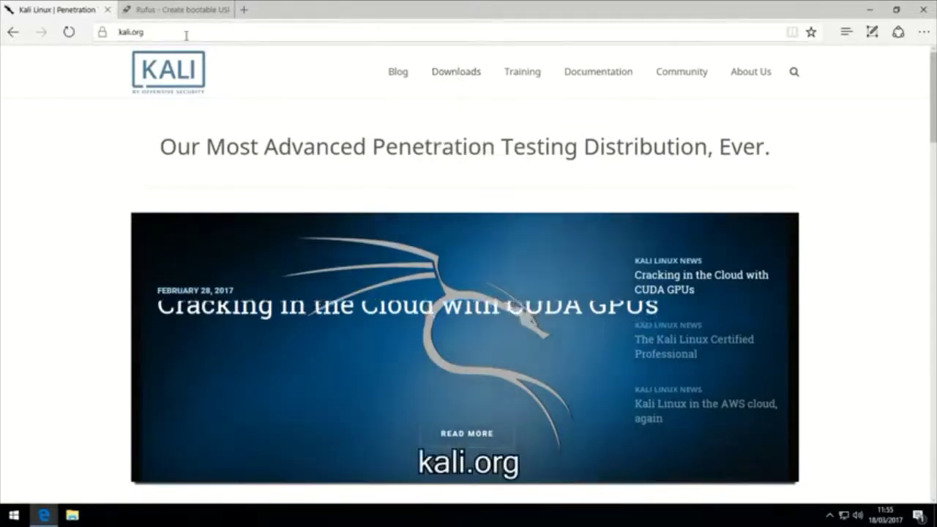
- Go to the Kali Linux Downloads page from the kali.org nav bar and bring the images table into view
mouse_move(463, 76)
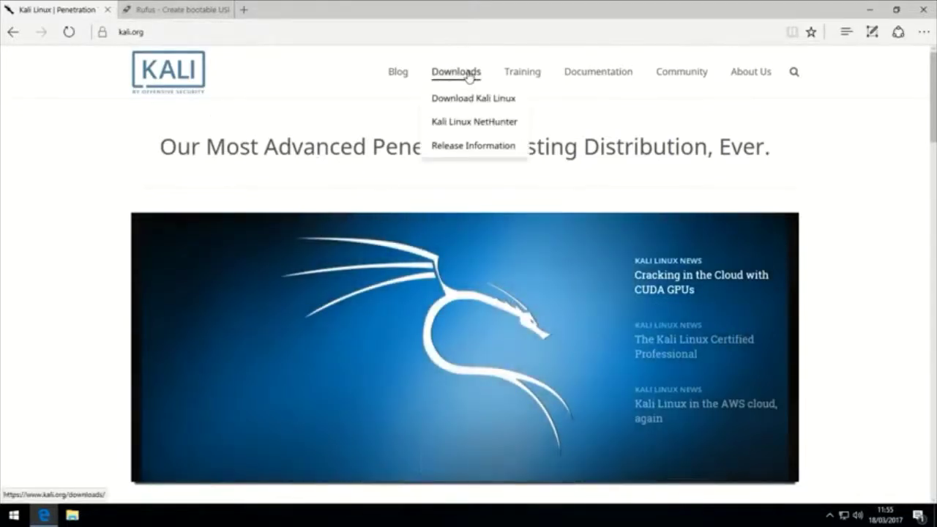
left_click(471, 98)
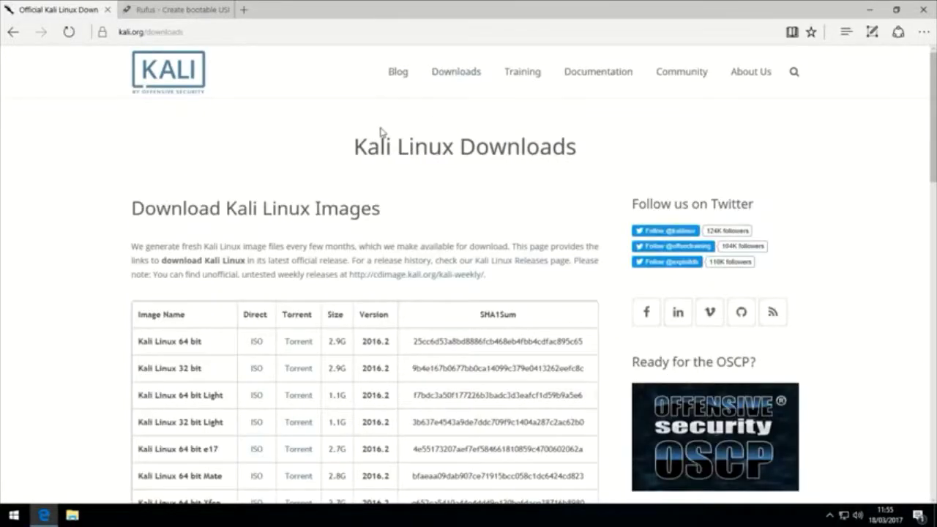
scroll(380, 132, "down", 2)
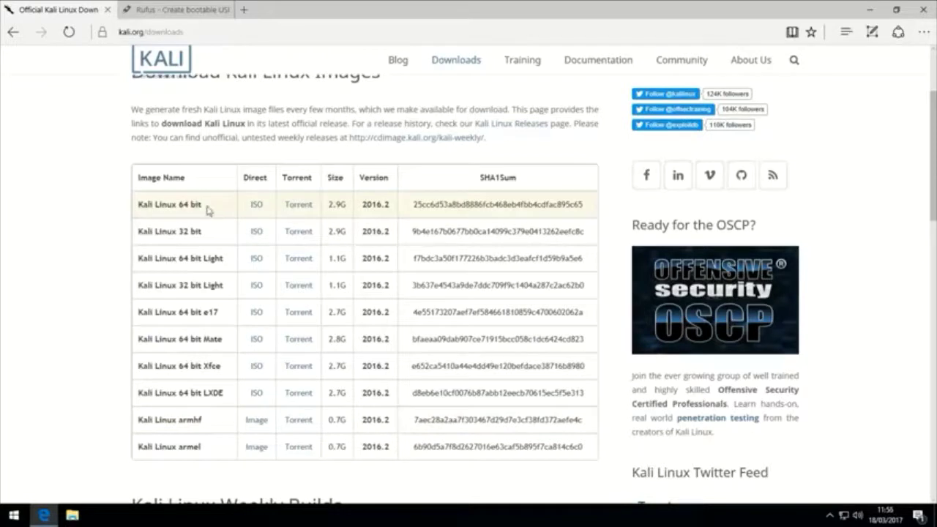
- Compare the listed images, then download and save kali-linux-mate-2016.2-amd64.iso (64 bit Mate)
left_click_drag(207, 207, 138, 207)
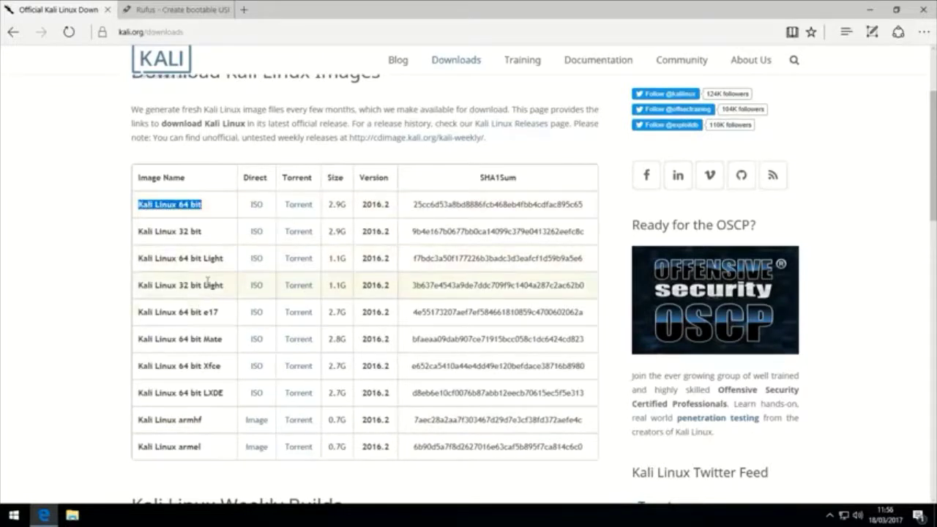
left_click_drag(203, 231, 138, 233)
left_click(150, 233)
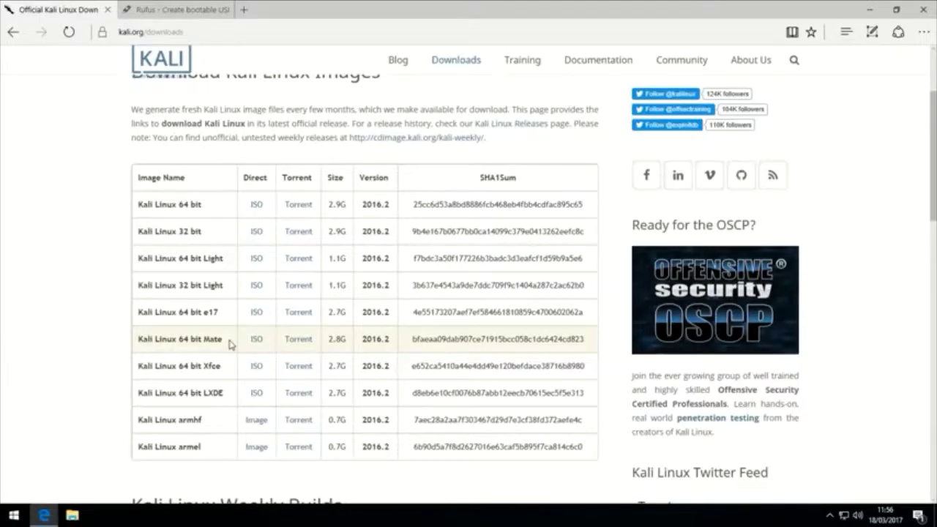
left_click_drag(231, 395, 158, 395)
left_click(158, 396)
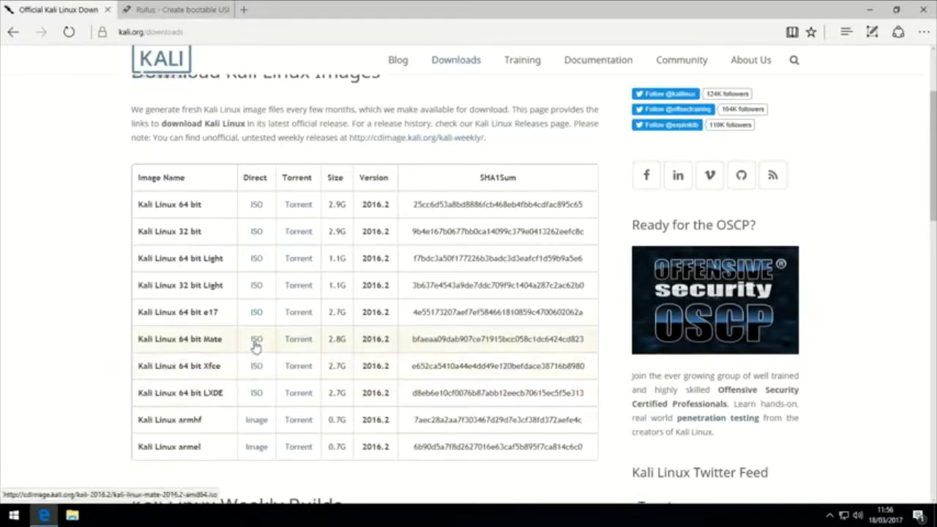
left_click(255, 342)
left_click(539, 486)
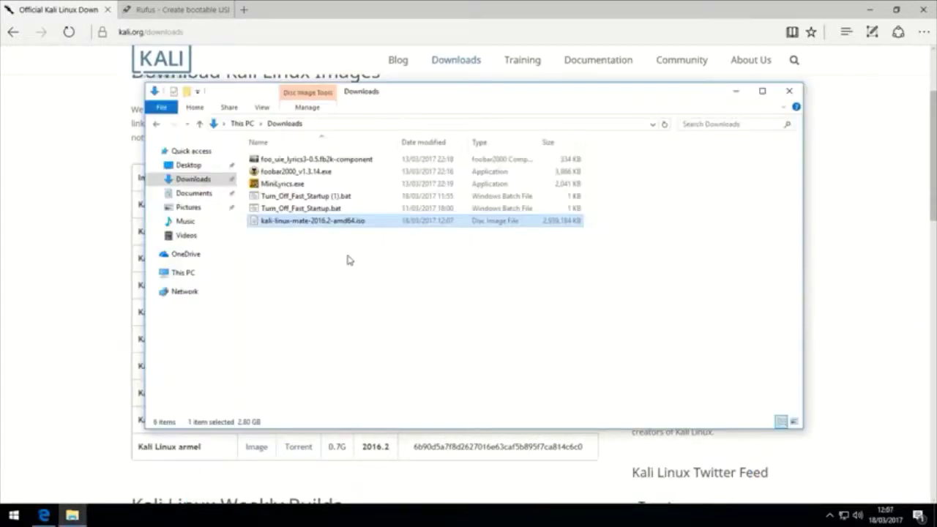
- Switch to the Rufus website tab (rufus.akeo.ie) in Edge
left_click(167, 10)
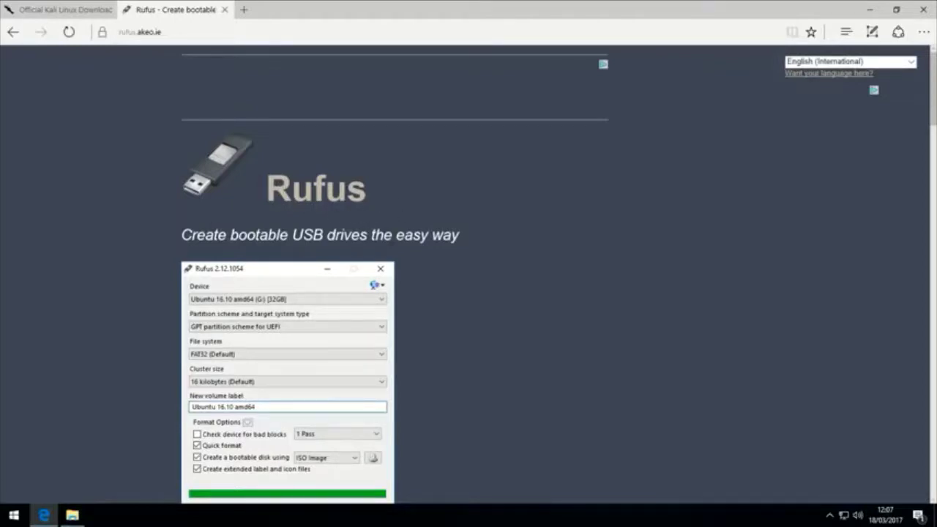
- Download rufus-2.12.exe and run it with administrator approval
scroll(391, 212, "down", 10)
scroll(339, 219, "up", 5)
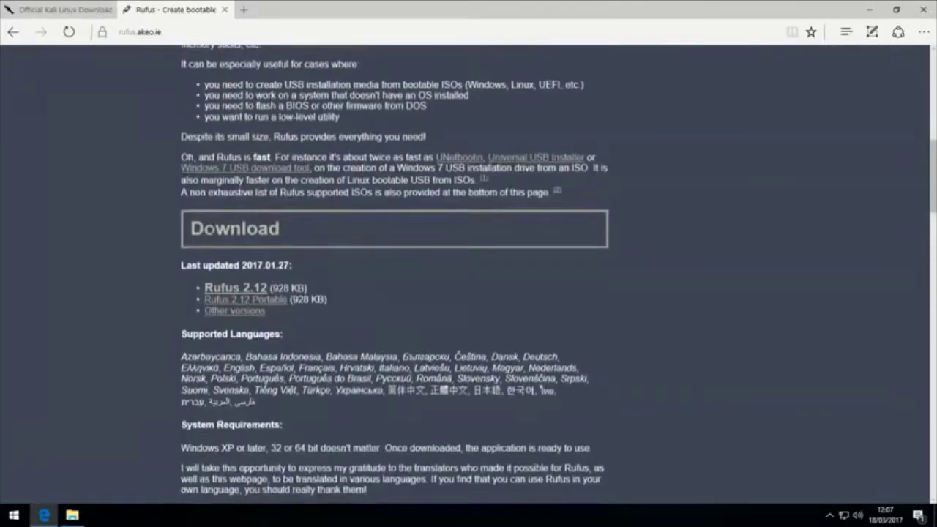
left_click(220, 289)
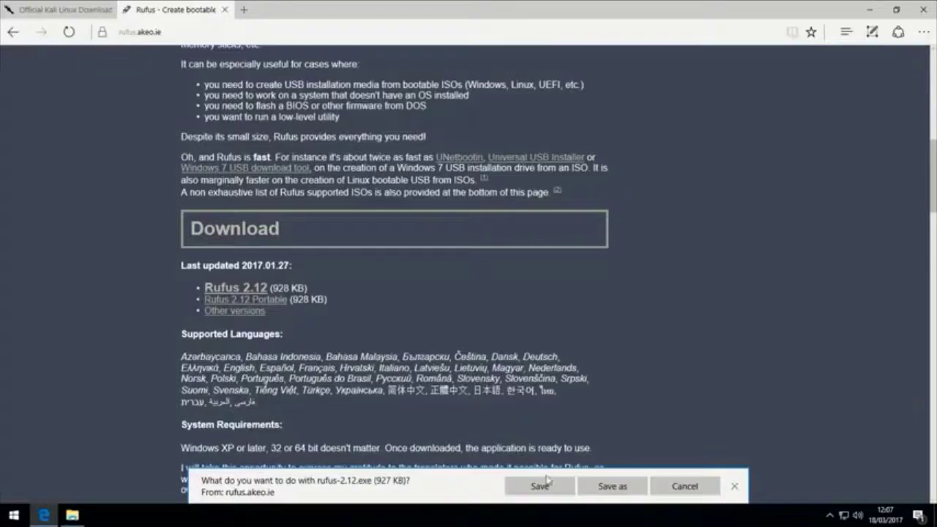
left_click(549, 484)
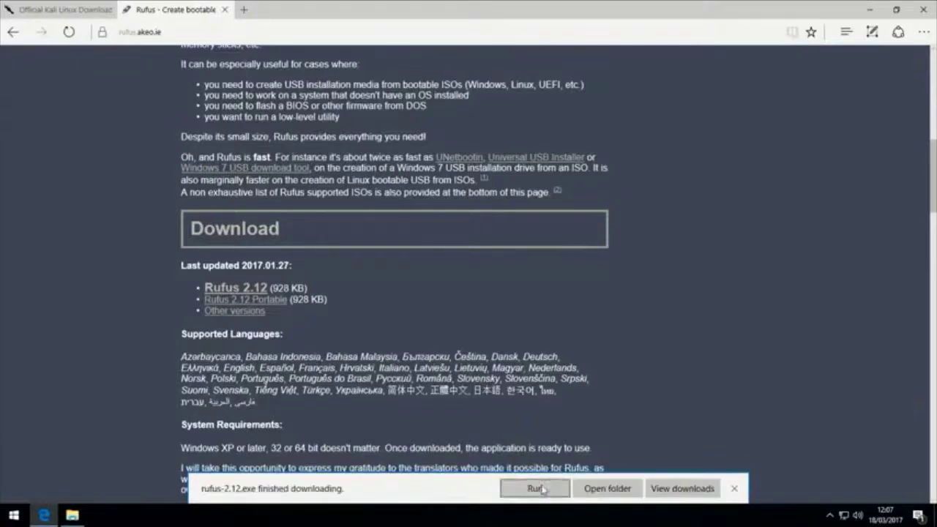
left_click(535, 488)
left_click(432, 338)
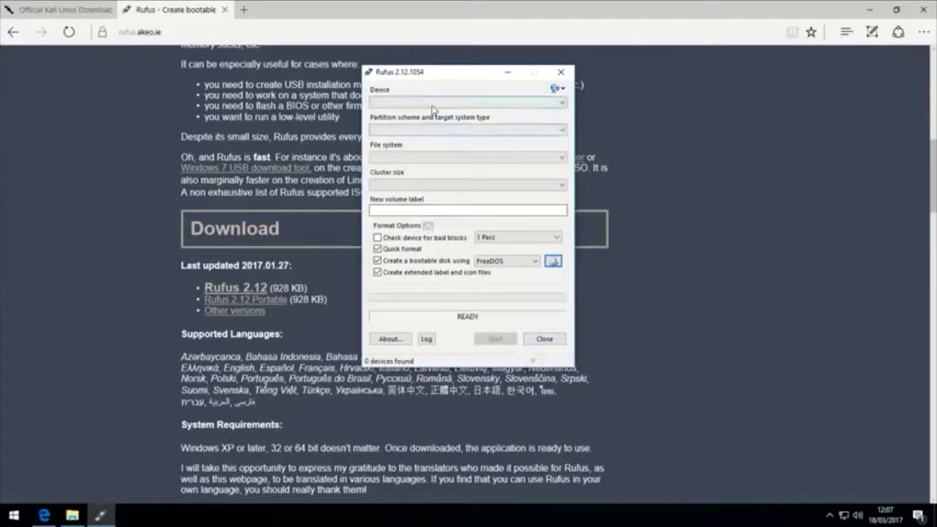
- Check Rufus's Device list, find no USB drive, and close Rufus
left_click(432, 106)
left_click(412, 126)
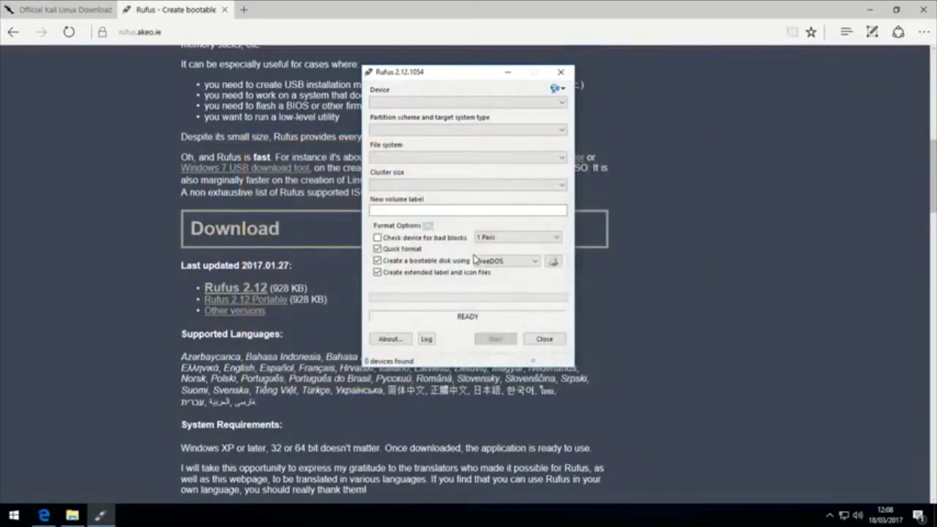
left_click(543, 339)
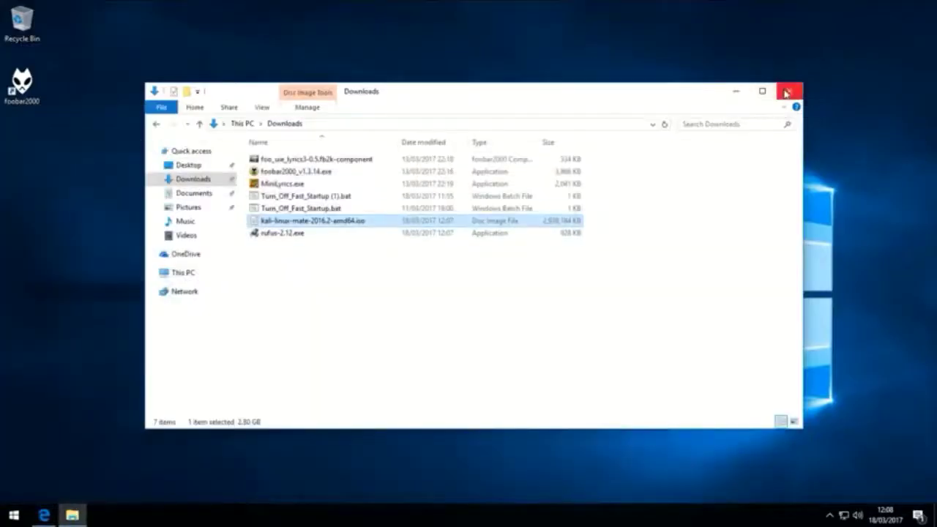
- Close the Downloads window and run diskmgmt.msc from the Start menu
left_click(791, 90)
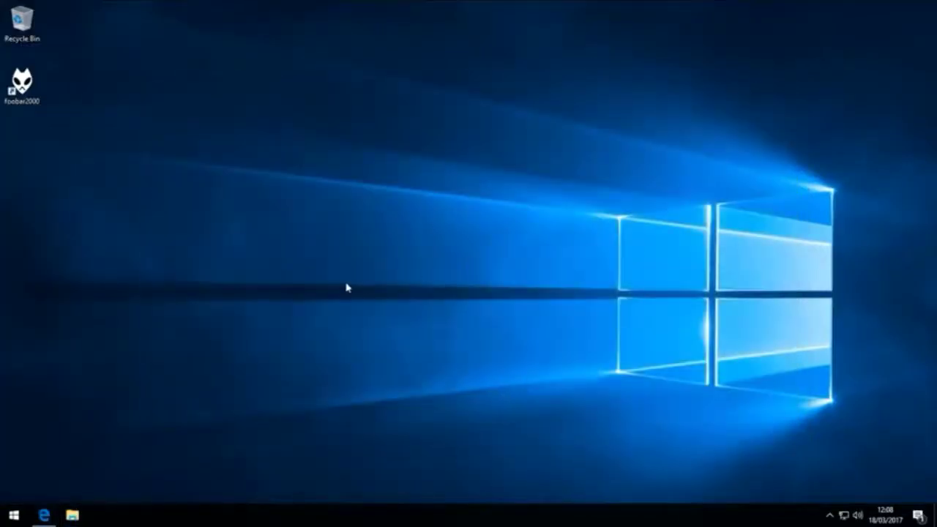
key("super")
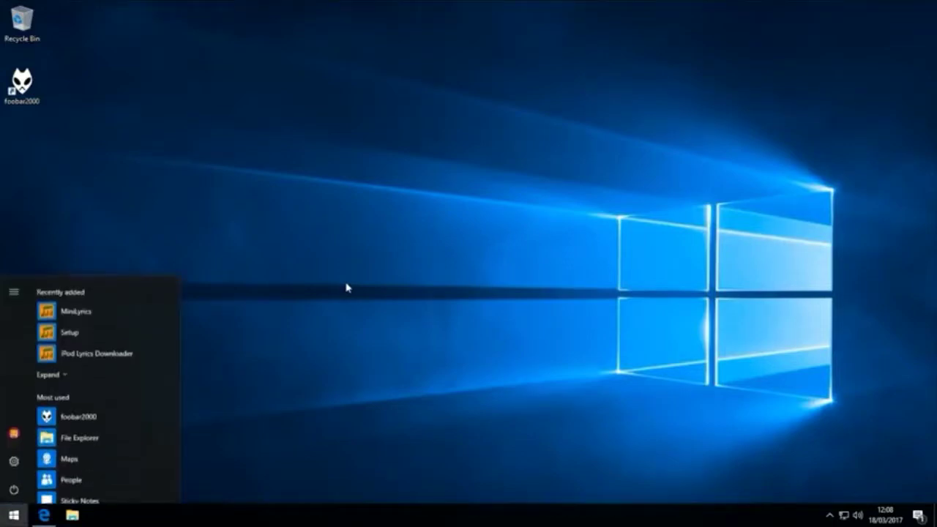
type("diskmg")
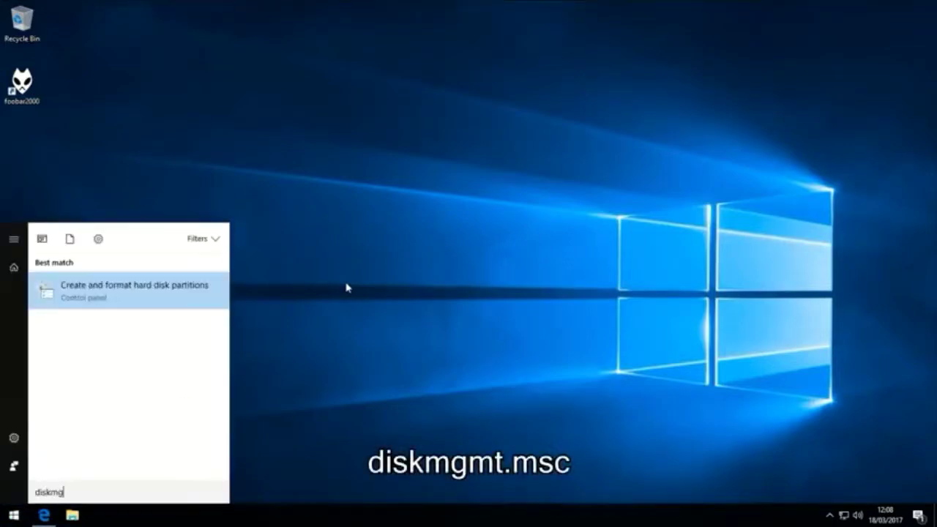
type("mt.msc")
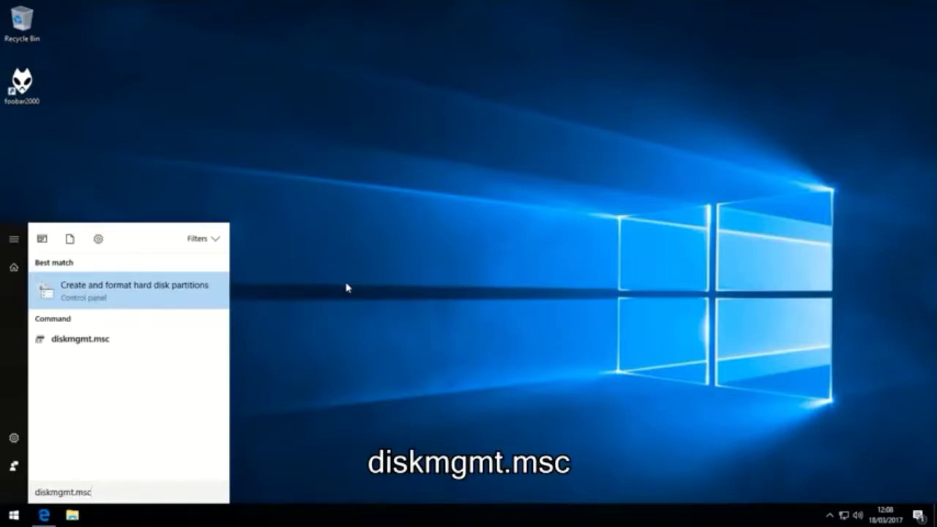
key("Return")
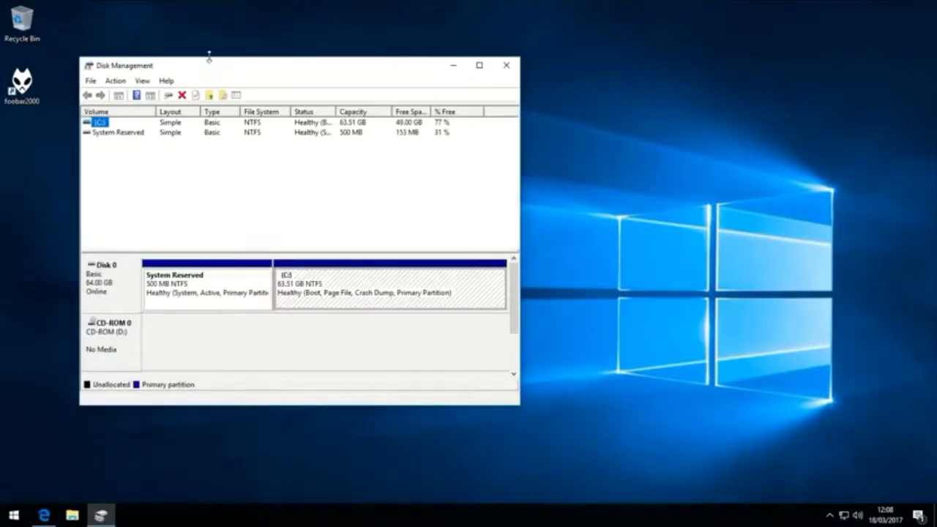
- Choose Shrink Volume for the 63.51 GB C: partition on Disk 0
left_click(367, 283)
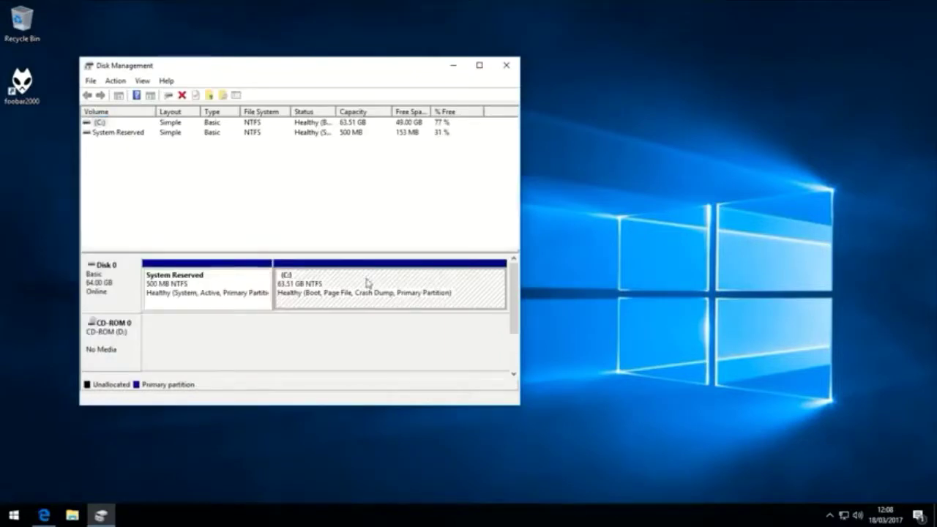
left_click(240, 290)
left_click(313, 294)
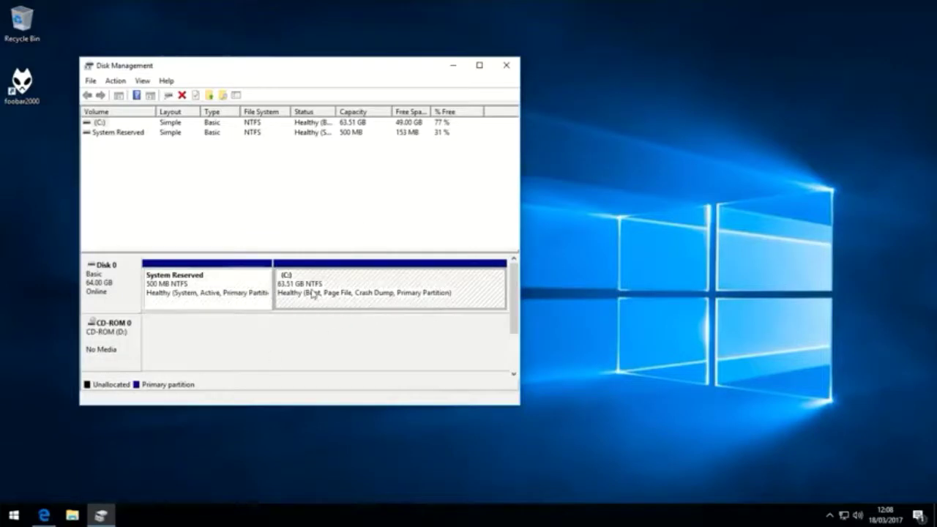
right_click(362, 281)
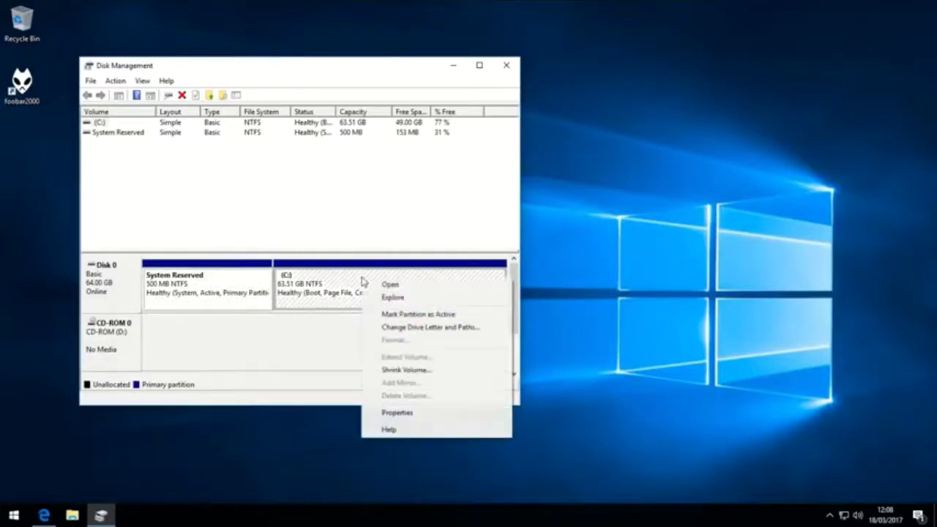
left_click(407, 366)
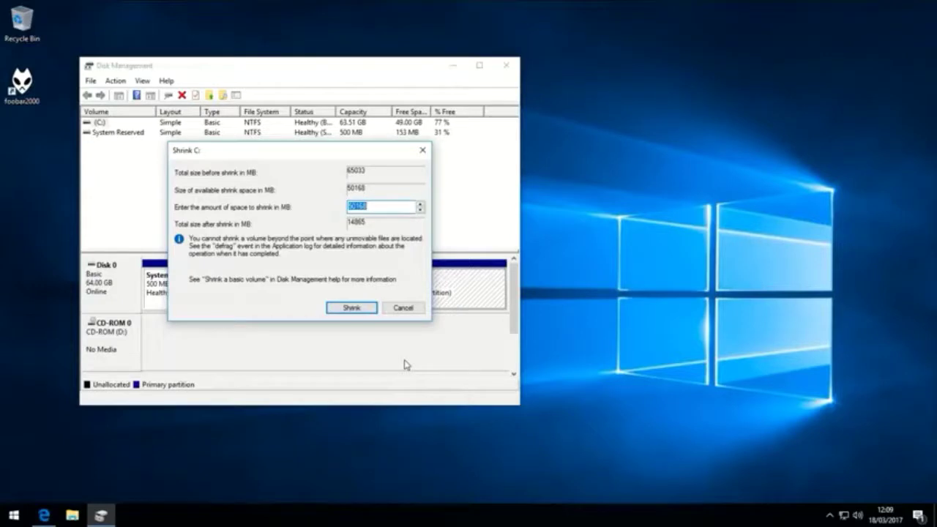
- Compute 20 × 1024 = 20480 in Calculator, launched via Win+R calc
key("super+r")
type("calc")
key("Return")
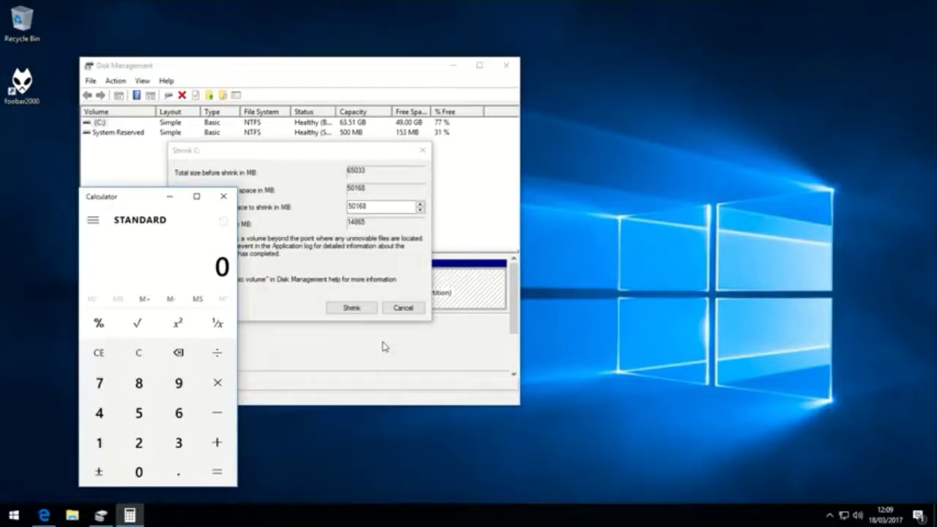
type("20")
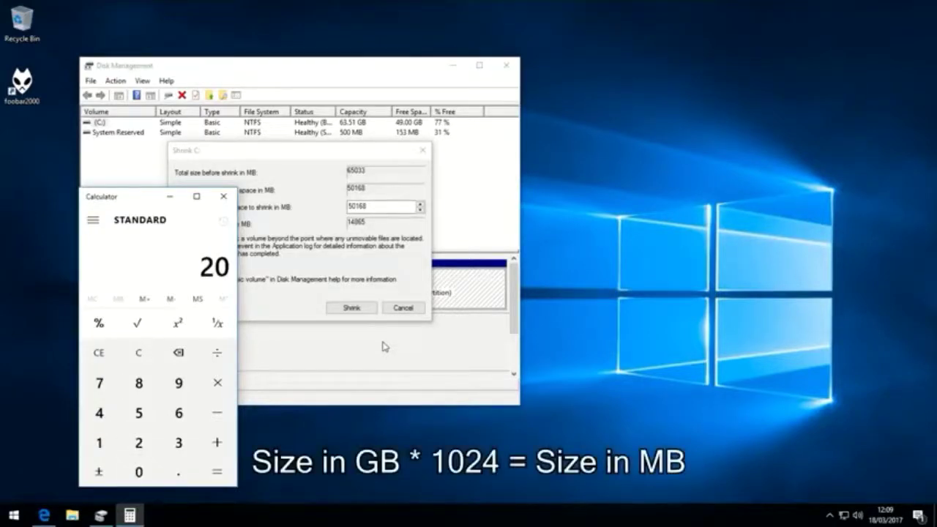
left_click(217, 383)
left_click(102, 442)
left_click(138, 472)
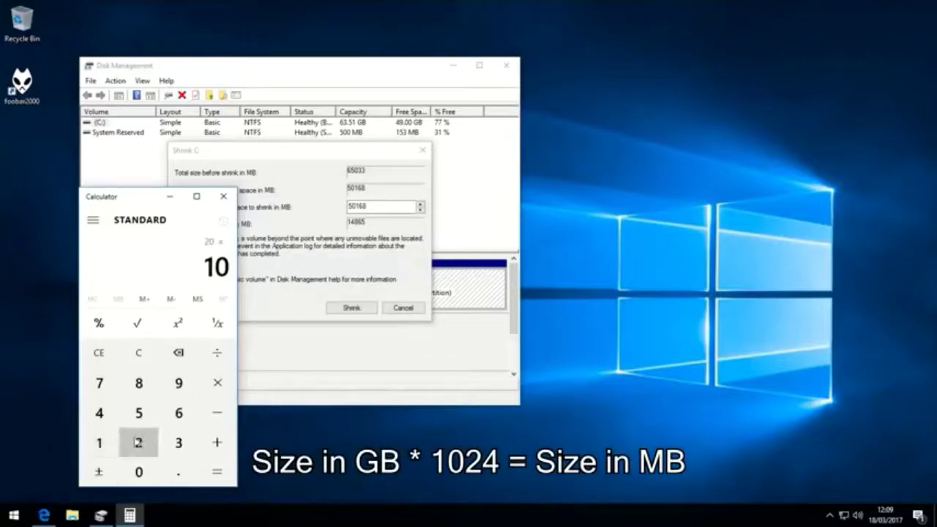
left_click(138, 442)
left_click(99, 413)
left_click(220, 474)
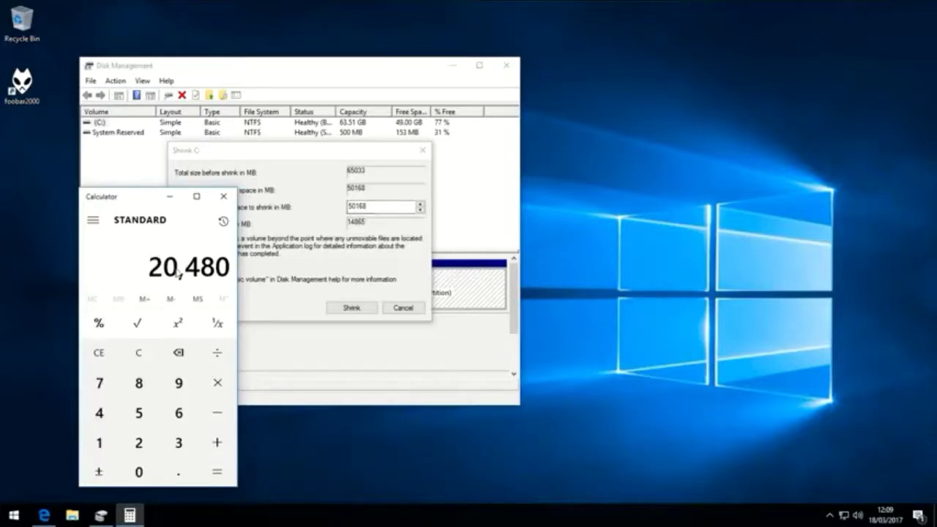
- Shrink C: by 20480 MB, leaving 20.00 GB unallocated
left_click(223, 196)
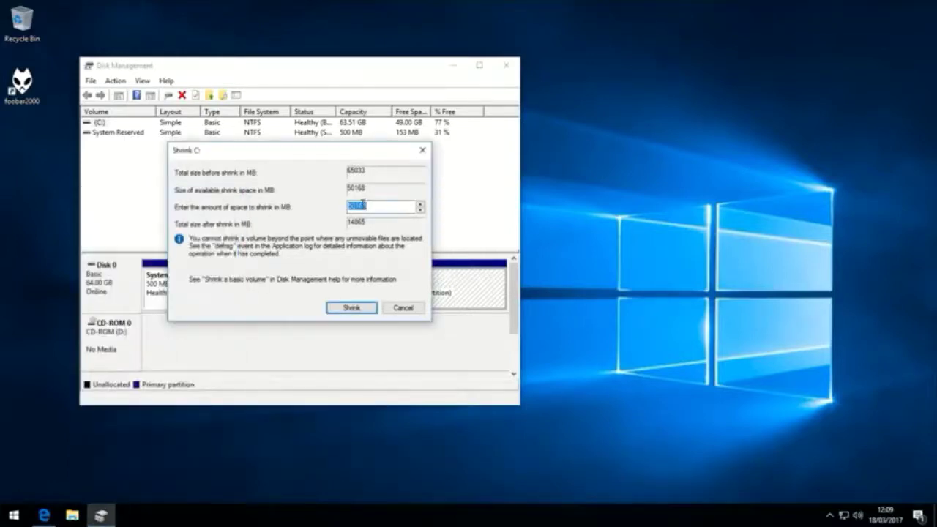
type("20480")
left_click(368, 308)
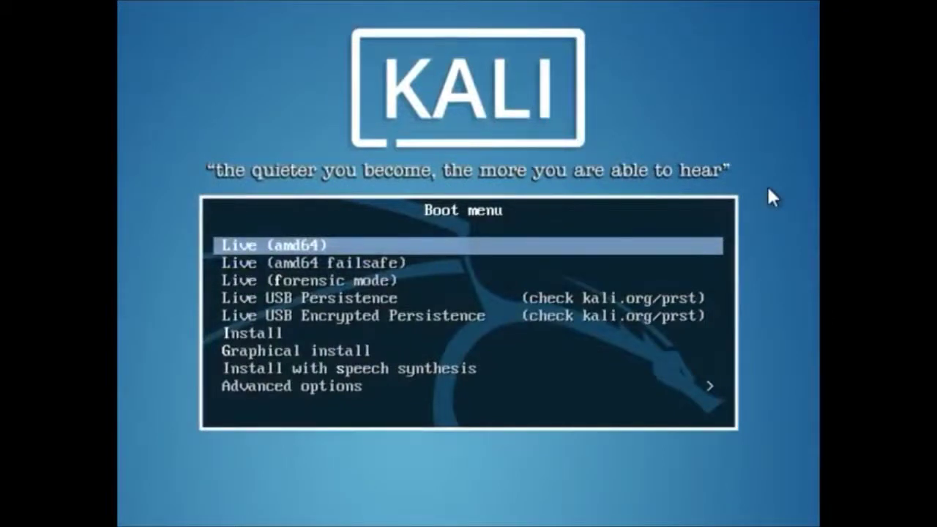
- Start the Graphical install from the Kali boot menu
key("Down")
key("Down")
key("Down")
key("Down")
key("Down")
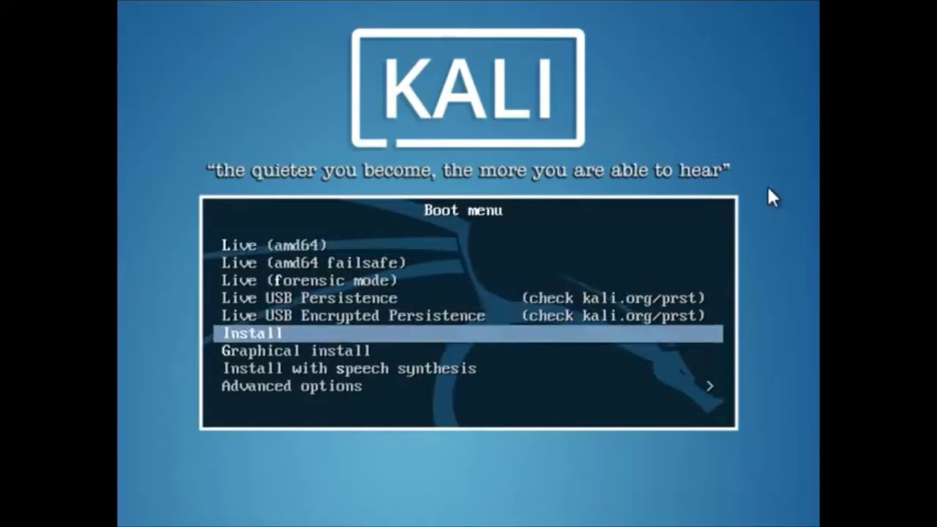
key("Down")
key("Return")
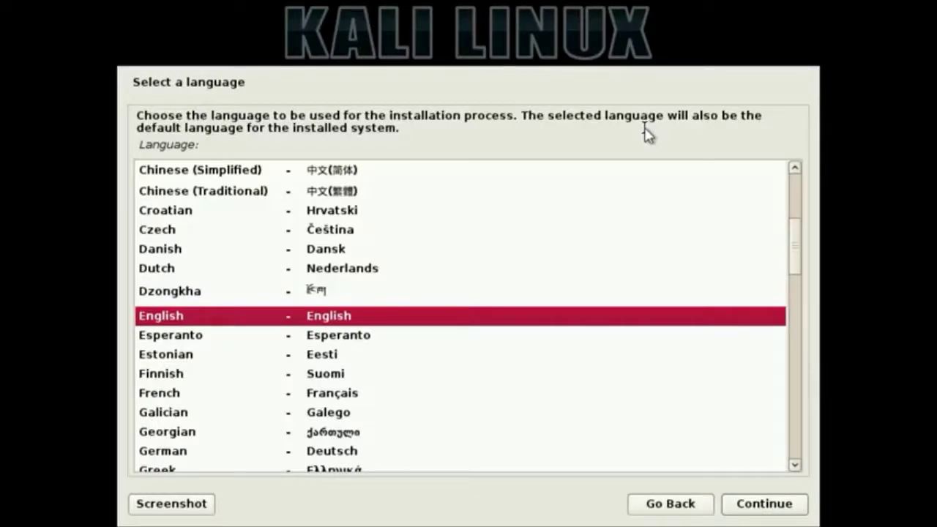
- Choose English language, United Kingdom location and British English keymap
left_click(330, 317)
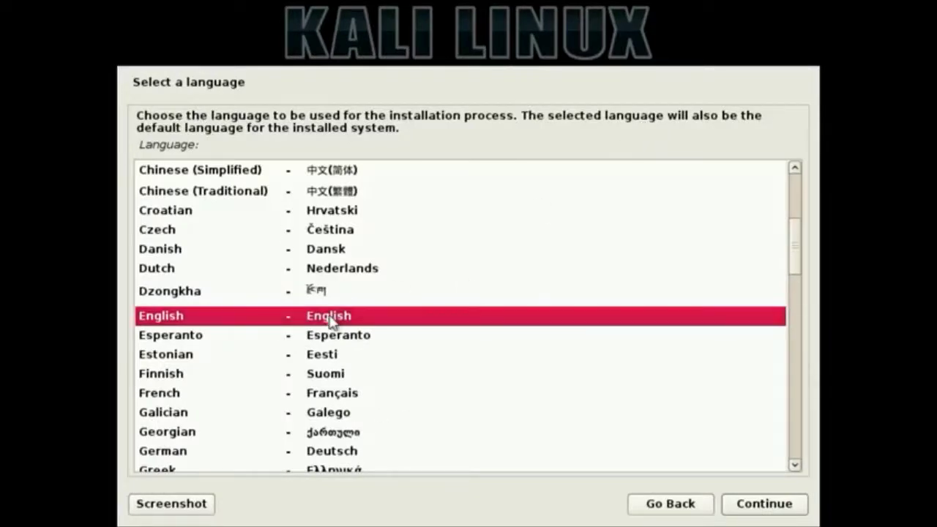
left_click(760, 510)
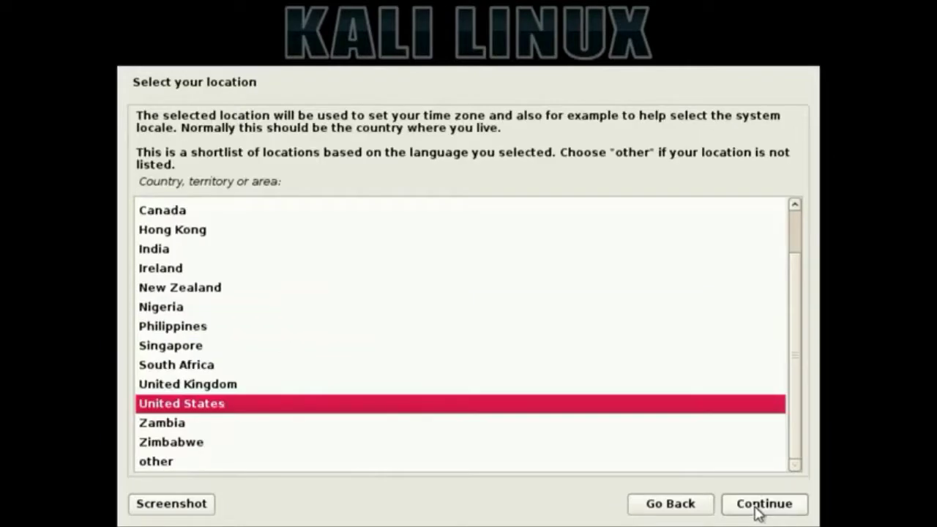
left_click(260, 388)
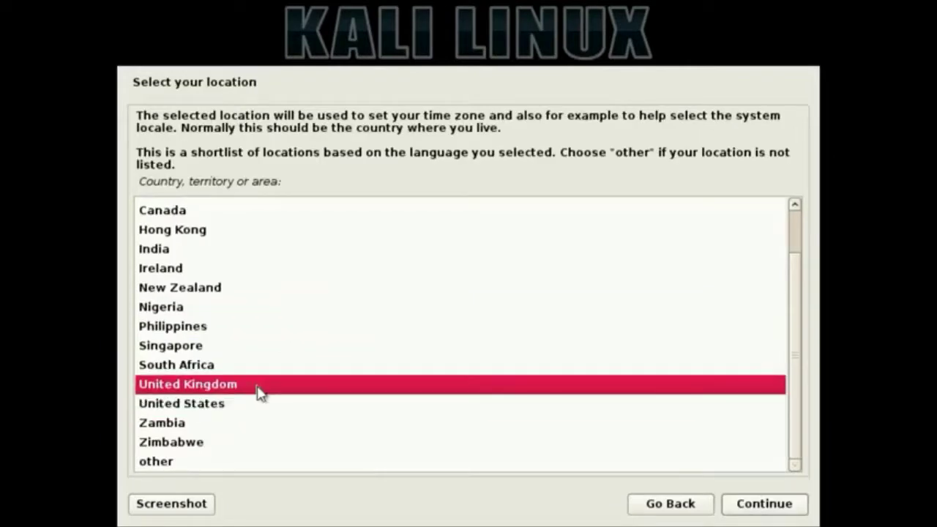
left_click(757, 513)
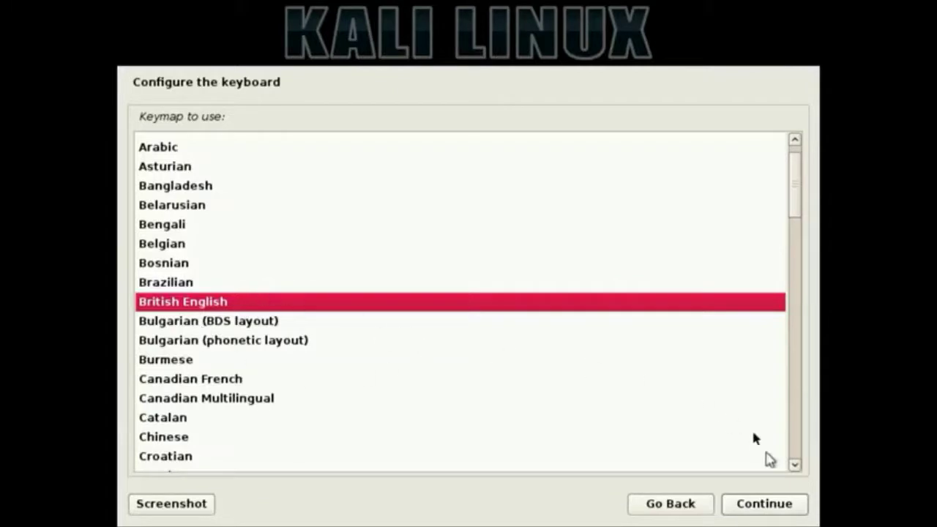
left_click(768, 505)
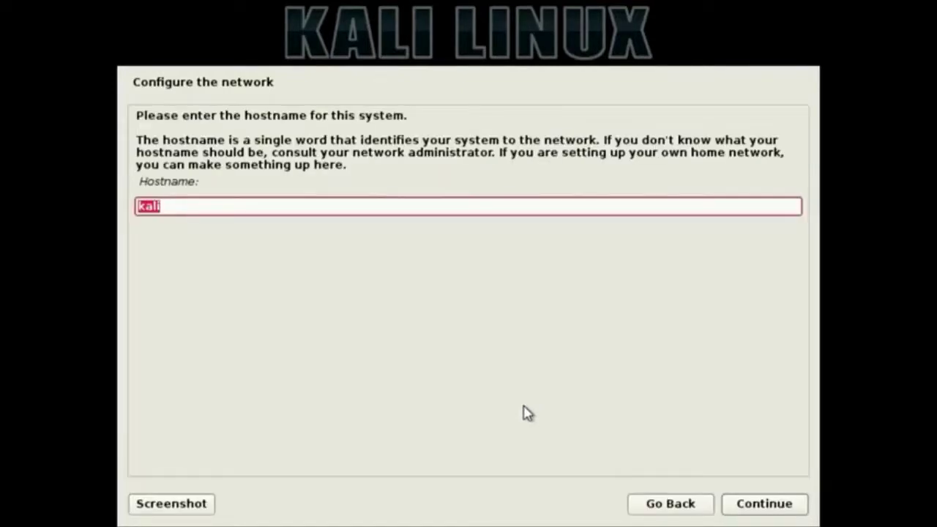
- Enter kalivm as the hostname and continue with an empty domain name
type("kalivm")
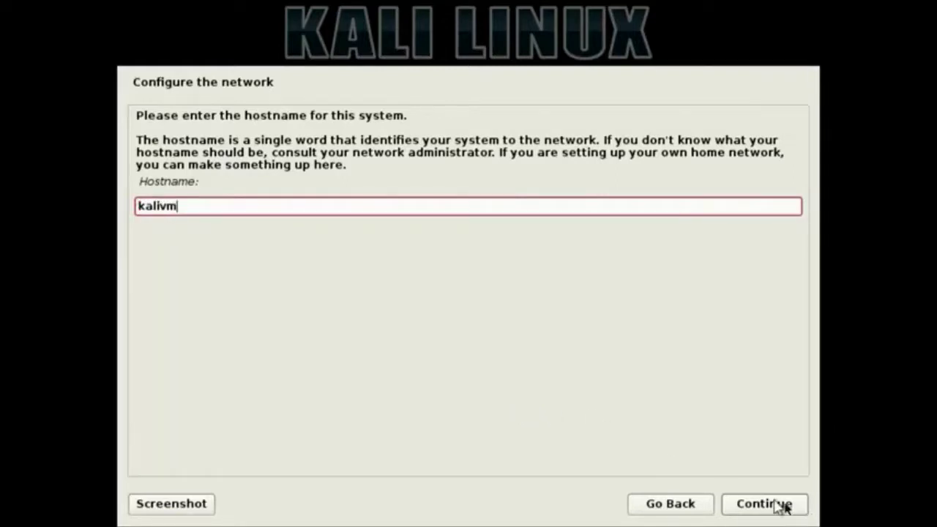
left_click(778, 505)
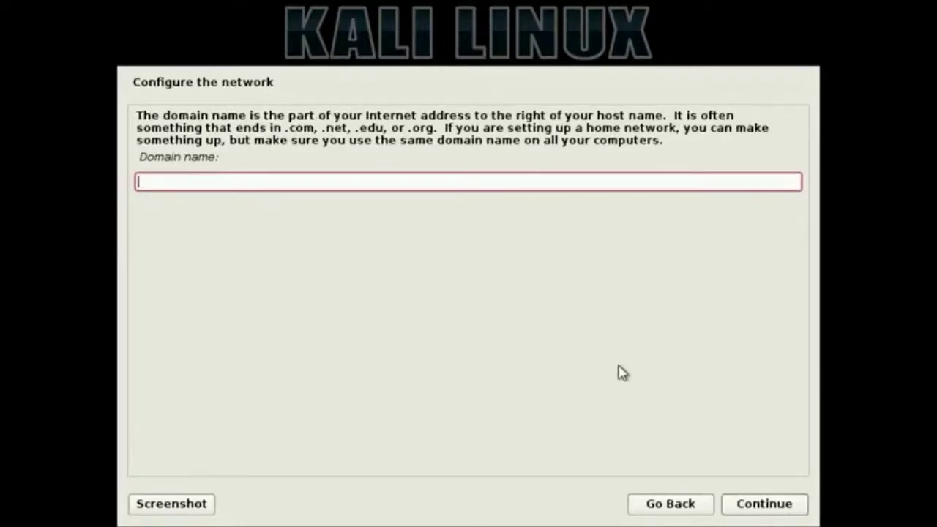
left_click(746, 508)
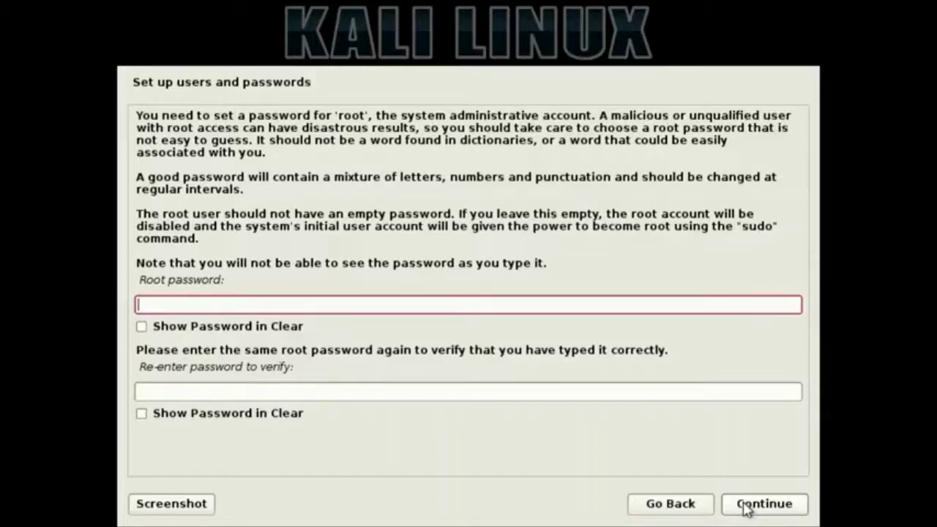
- Enter the root password, confirm it in the second field, and continue
type("password")
key("Tab")
key("Tab")
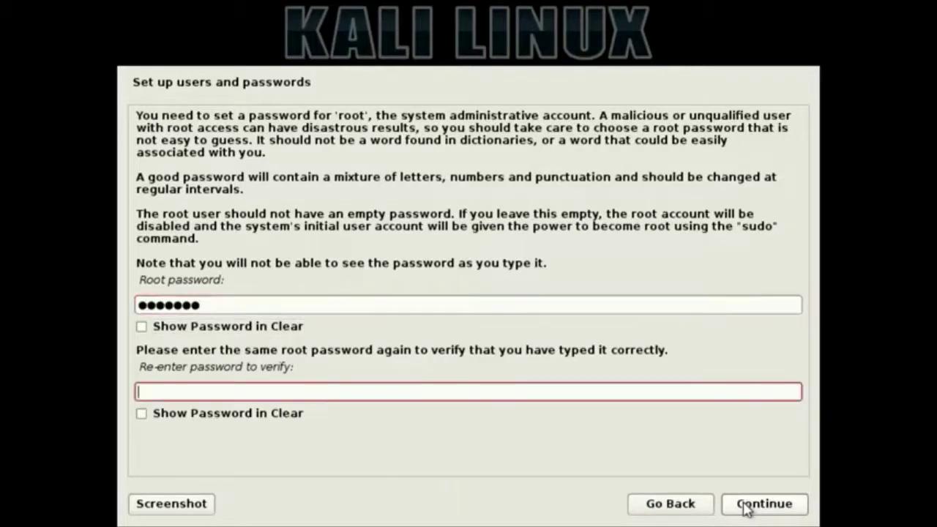
type("password")
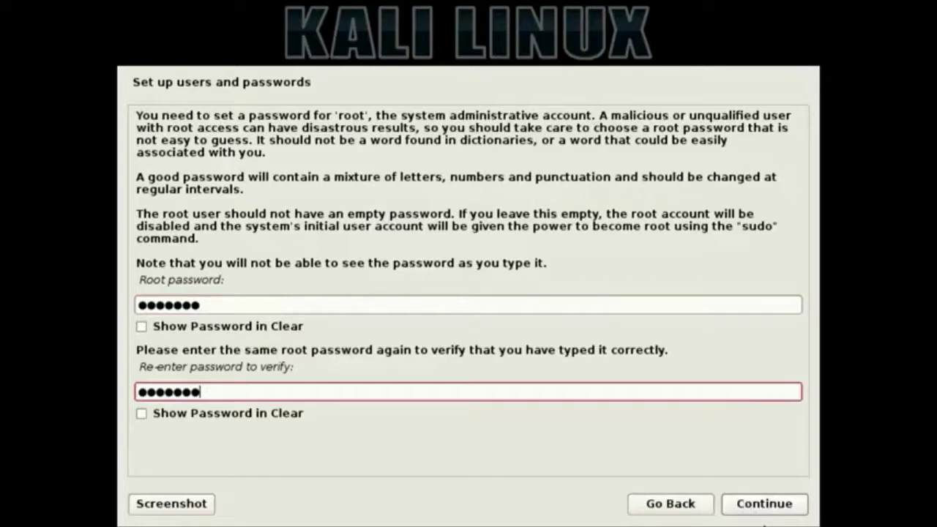
left_click(770, 512)
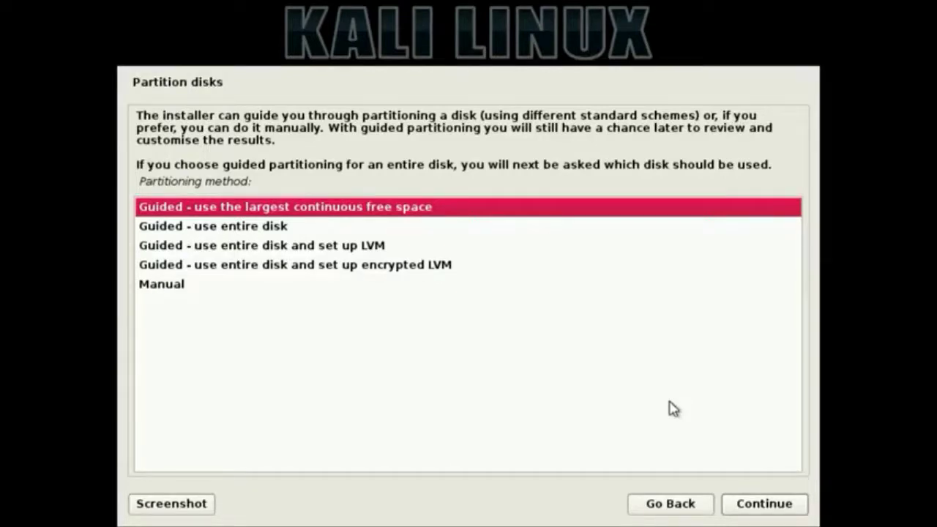
- Choose Manual partitioning and select the 21.5 GB free space
left_click(182, 293)
left_click(769, 510)
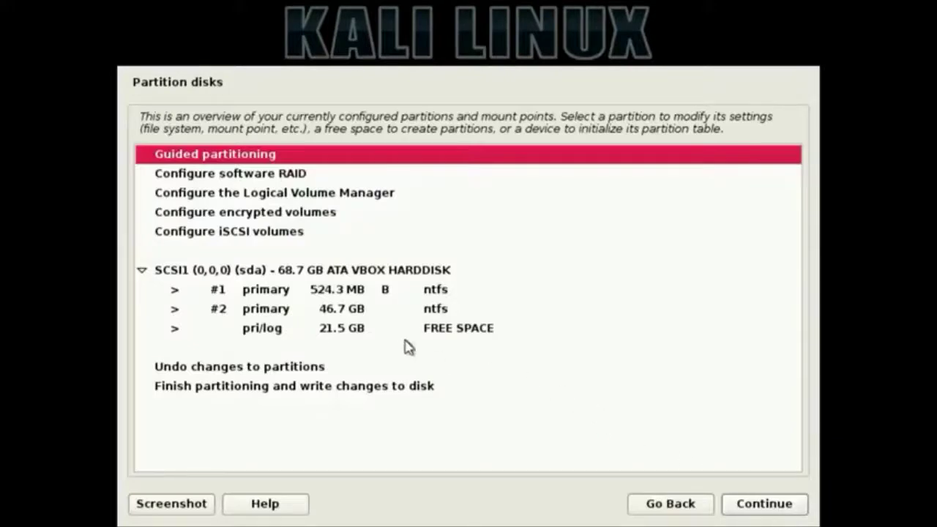
left_click(437, 331)
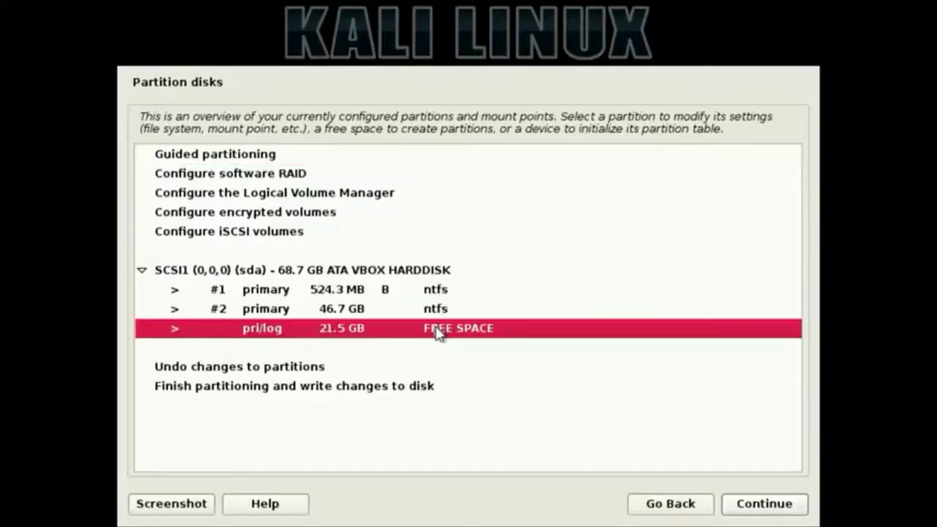
- Create a new 3 GB primary partition at the beginning of the free space
left_click(766, 506)
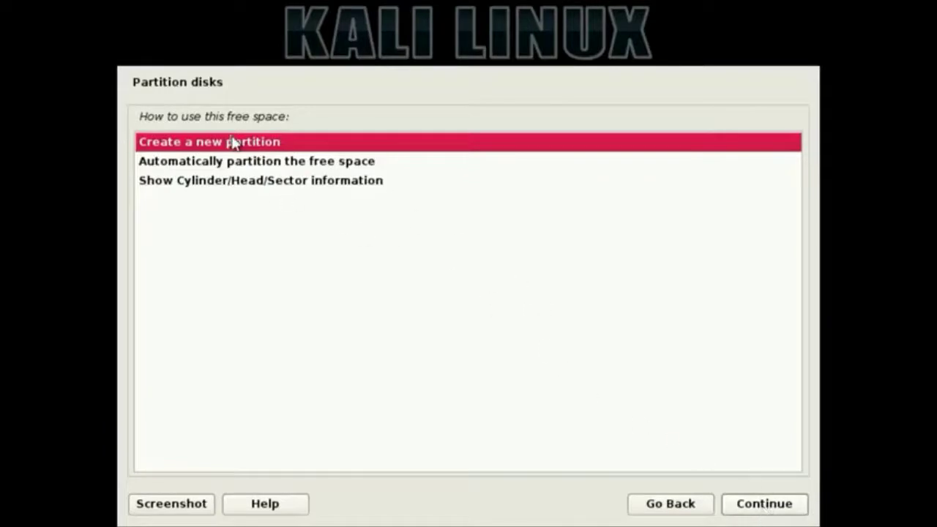
left_click(732, 503)
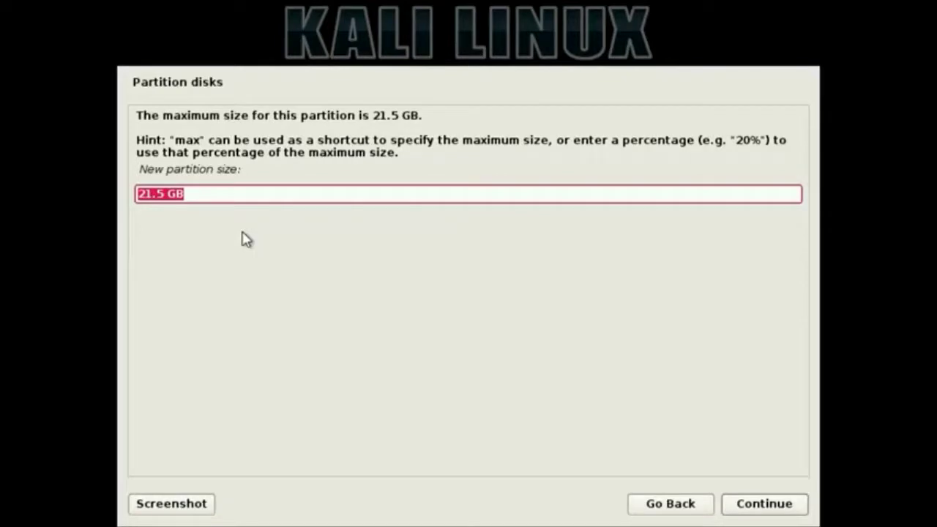
type("3 GB")
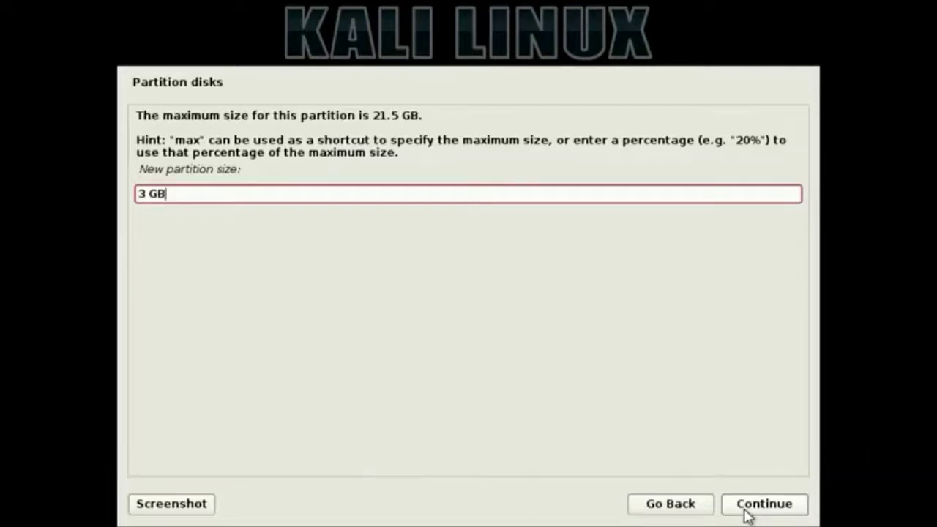
left_click(747, 511)
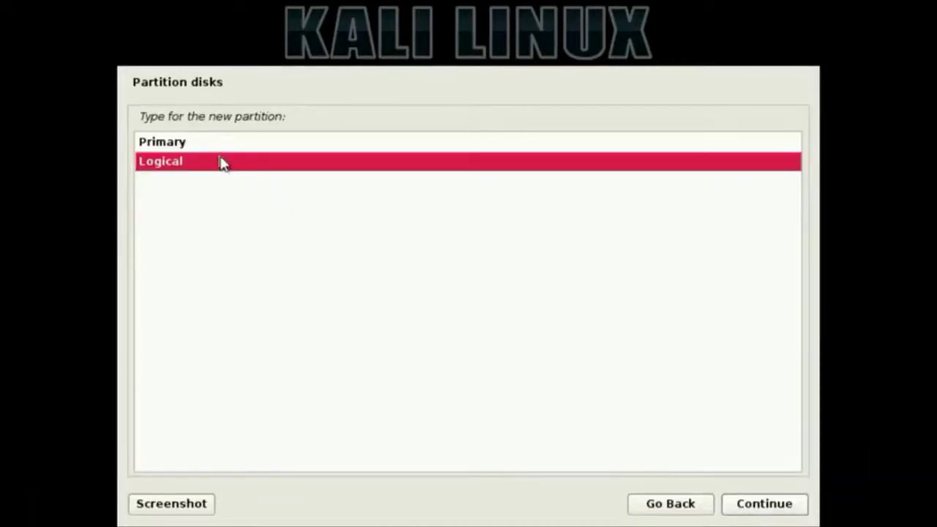
key("Up")
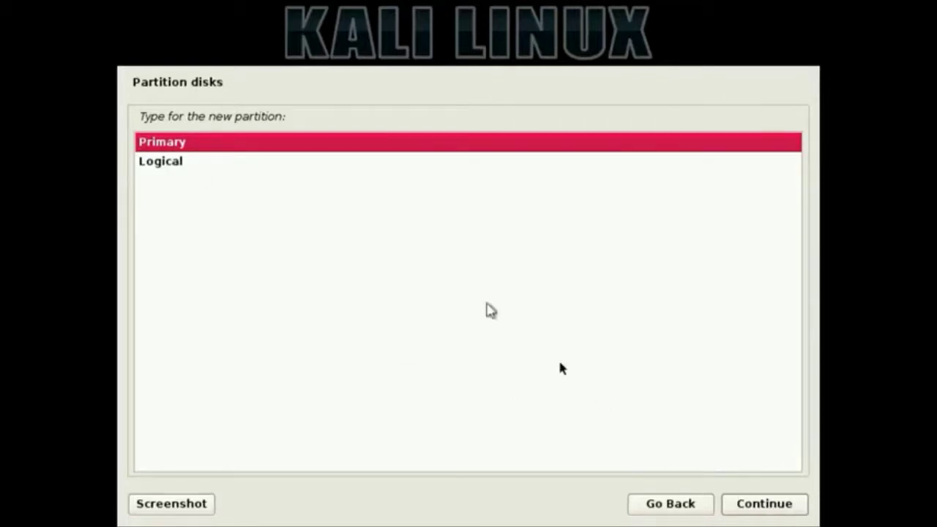
left_click(762, 505)
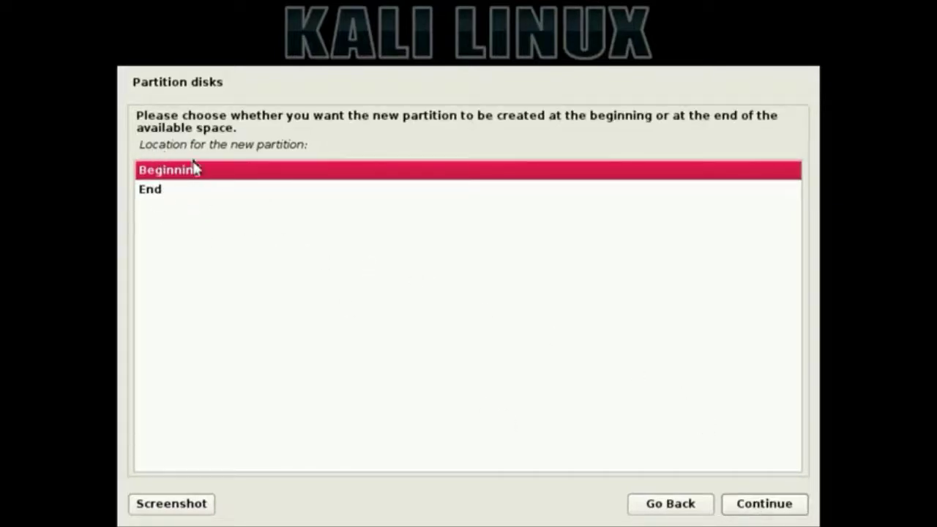
left_click(746, 507)
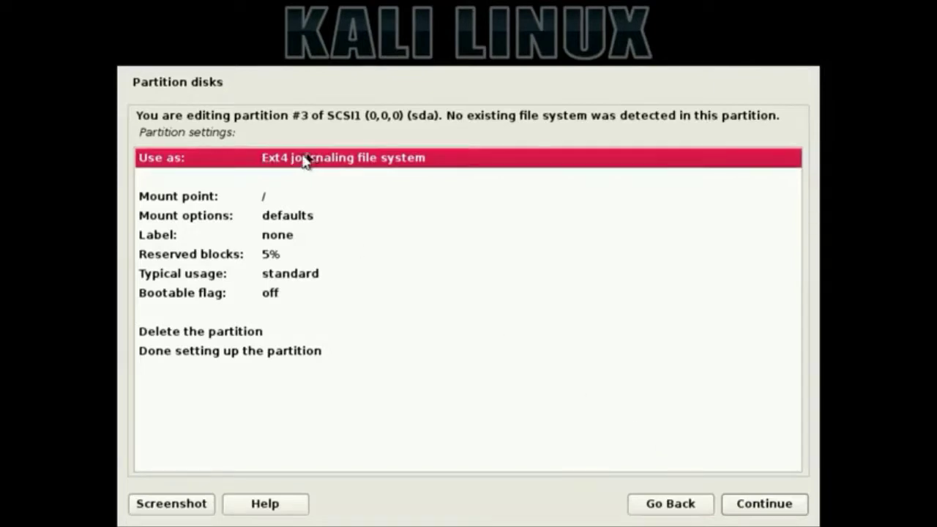
- Set the new partition to be used as swap area and finish its setup
left_click(767, 505)
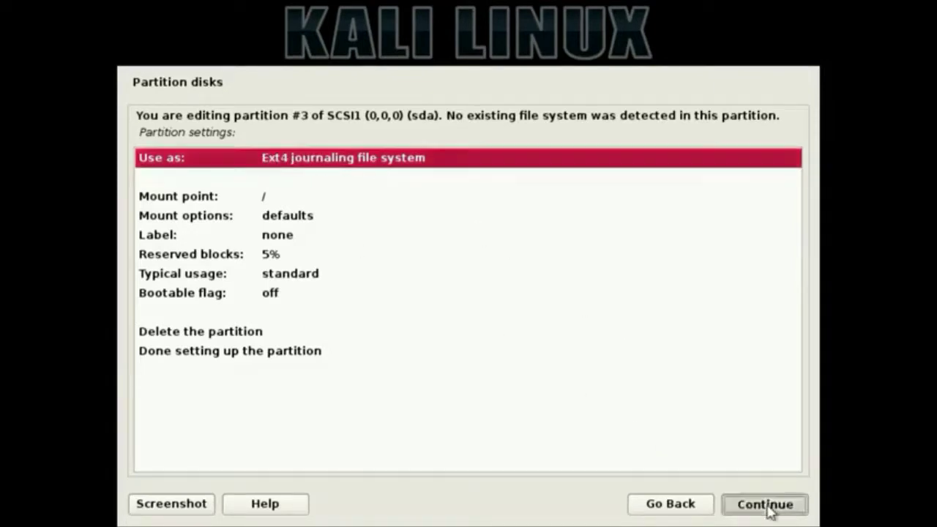
left_click(196, 300)
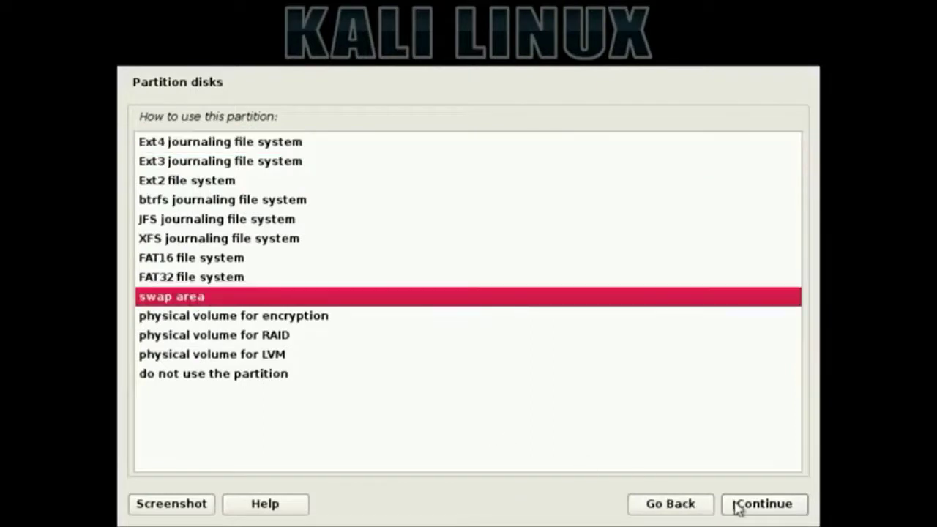
left_click(736, 505)
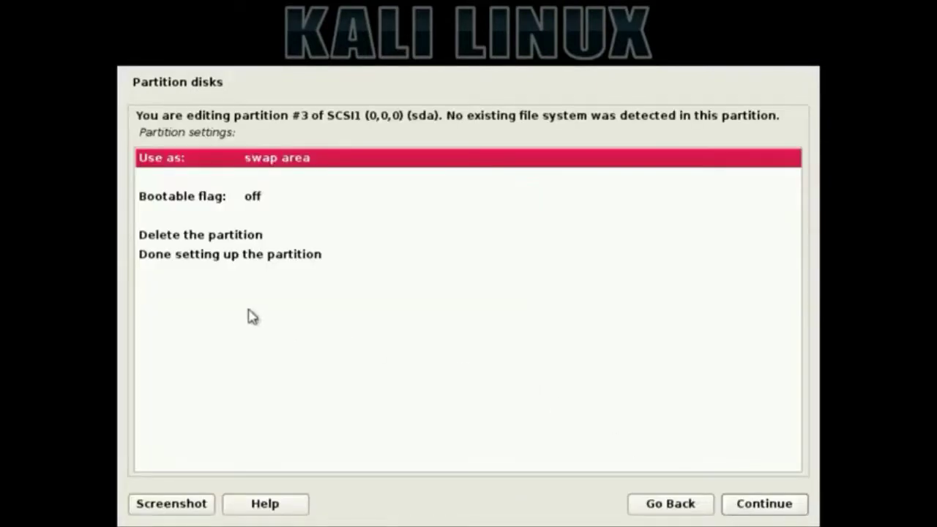
left_click(246, 261)
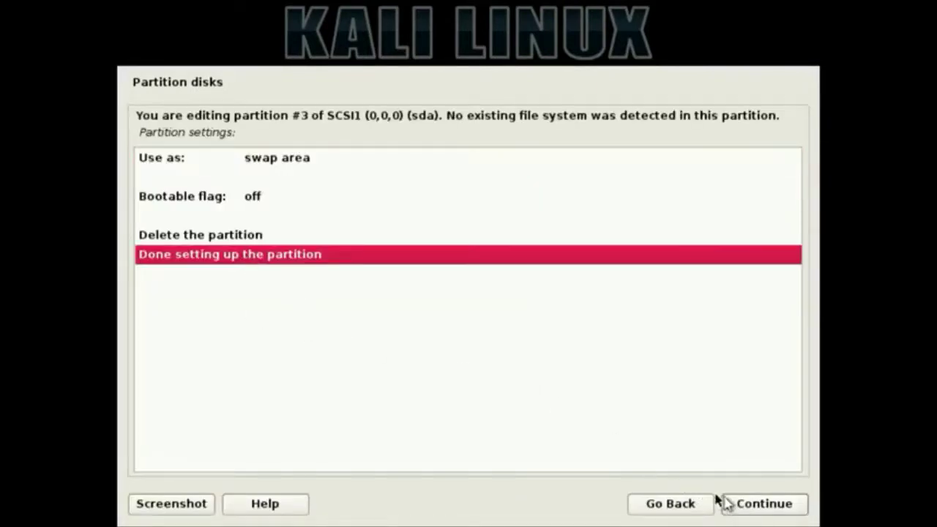
left_click(735, 505)
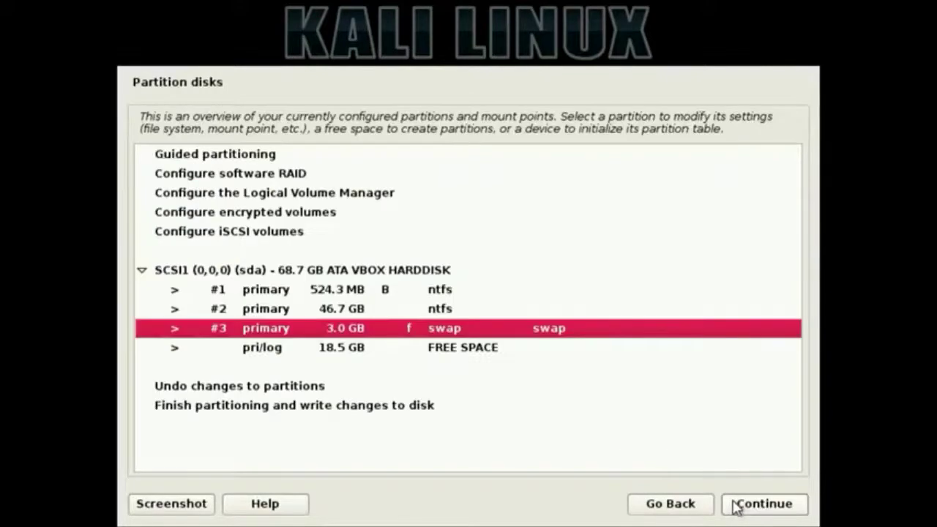
- Create a primary partition using the full remaining 18.5 GB of free space
left_click(358, 352)
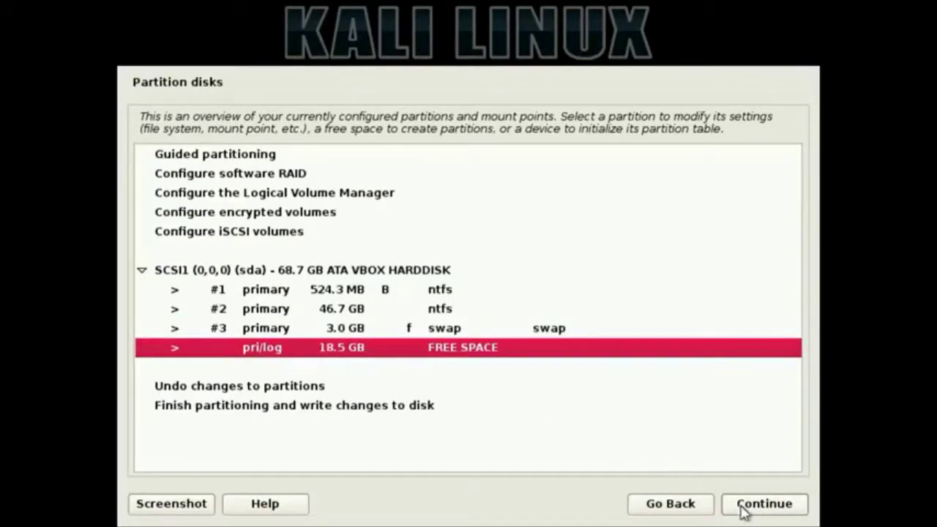
left_click(738, 505)
left_click(758, 504)
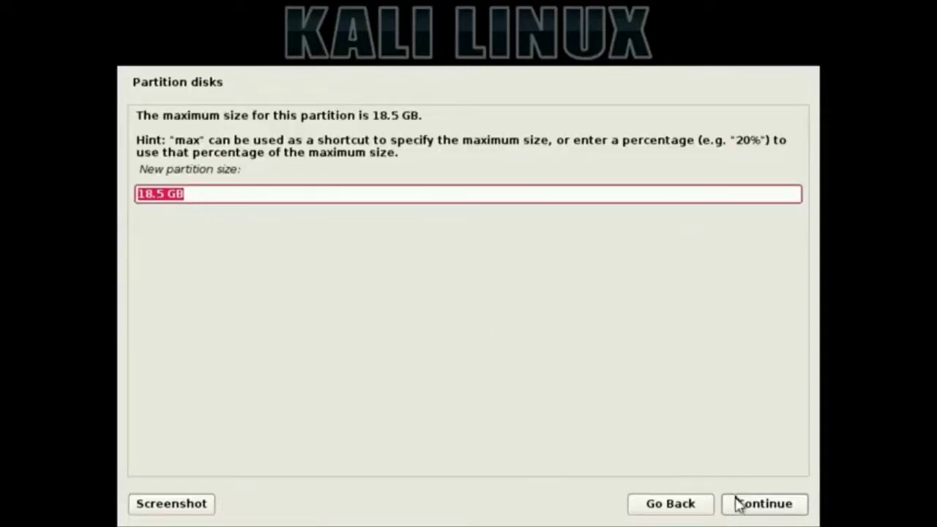
left_click(739, 504)
left_click(162, 144)
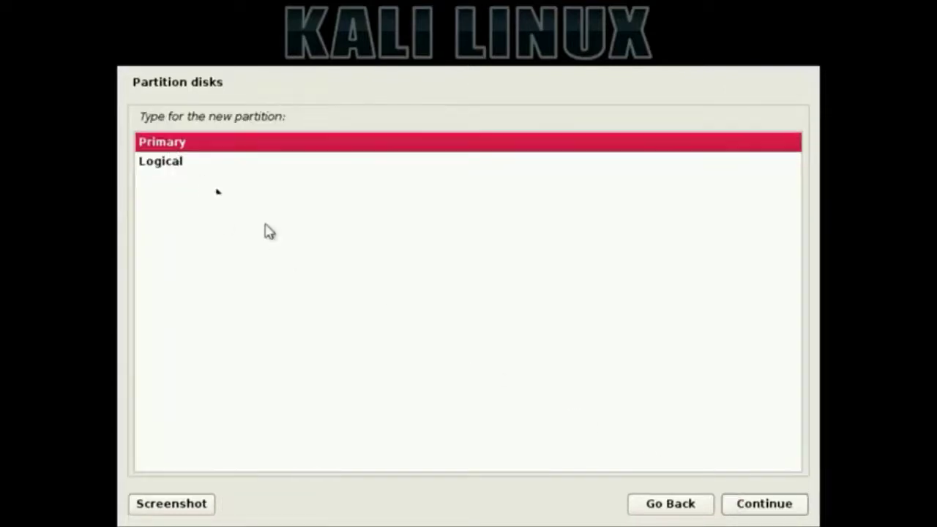
left_click(736, 506)
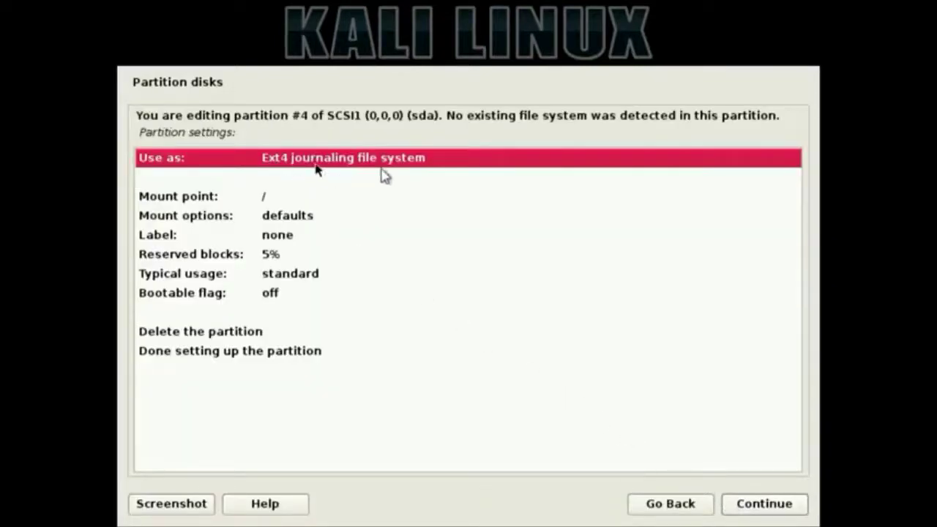
- Keep it as Ext4 mounted at /, then choose Finish partitioning and write changes to disk
left_click(280, 199)
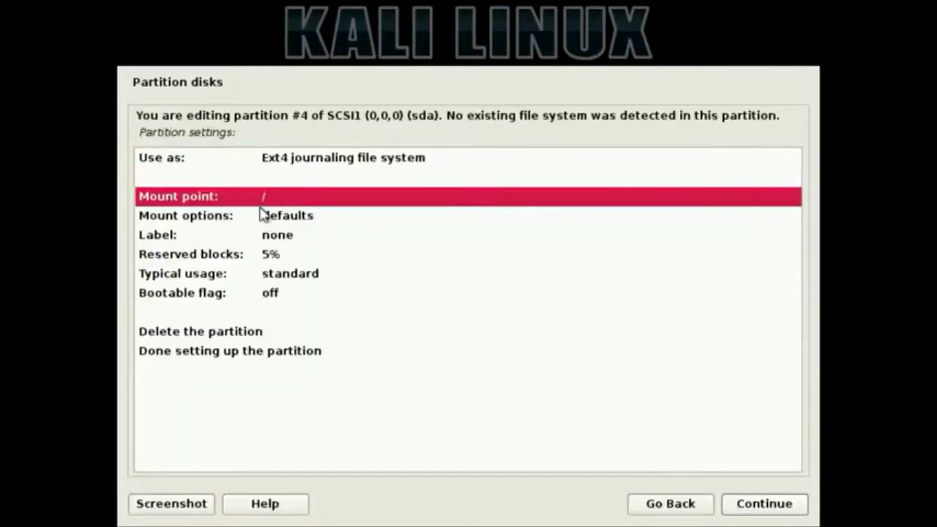
left_click(260, 352)
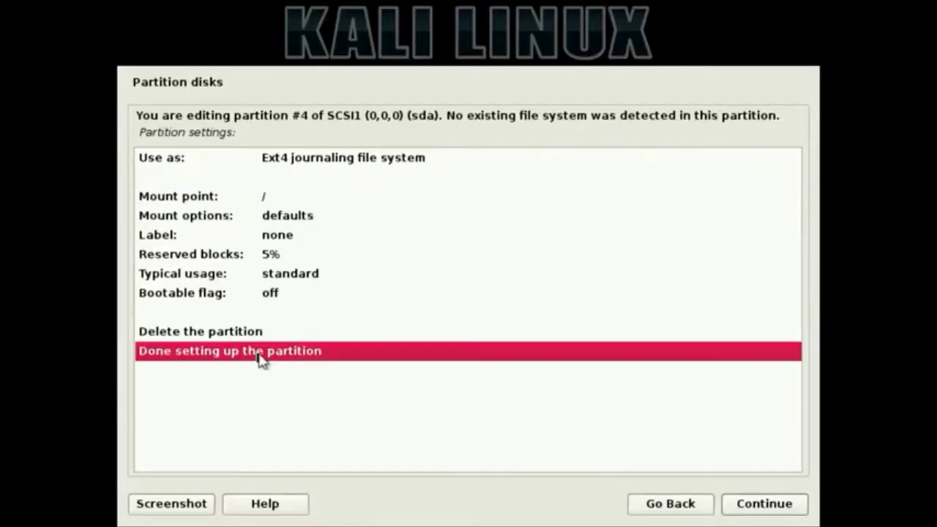
left_click(751, 514)
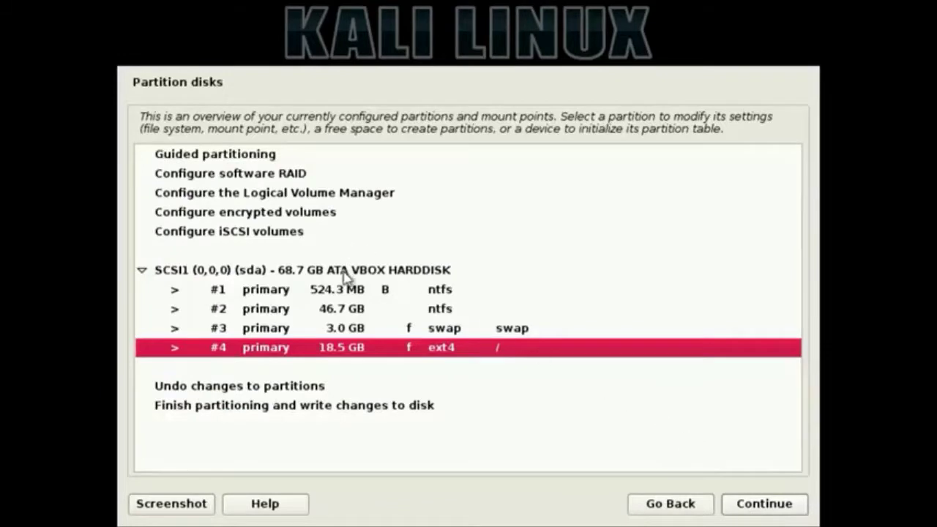
left_click(277, 406)
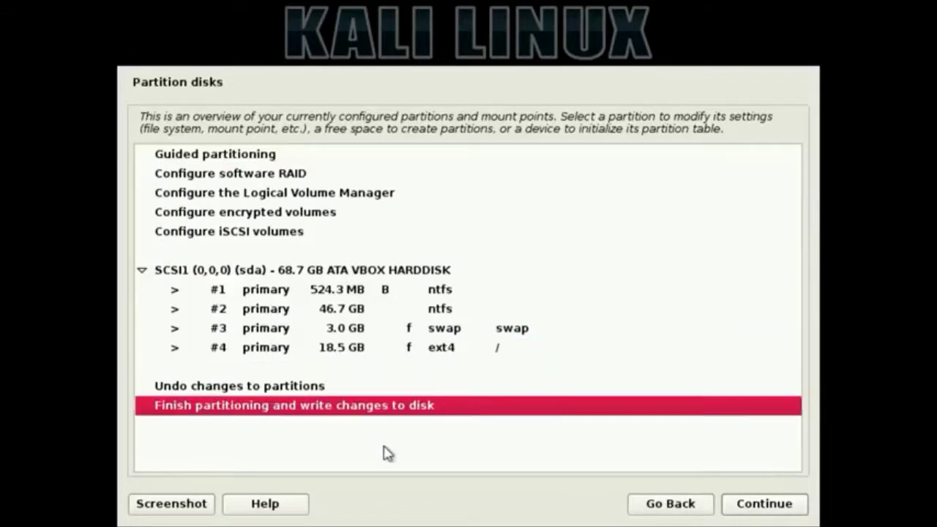
left_click(743, 510)
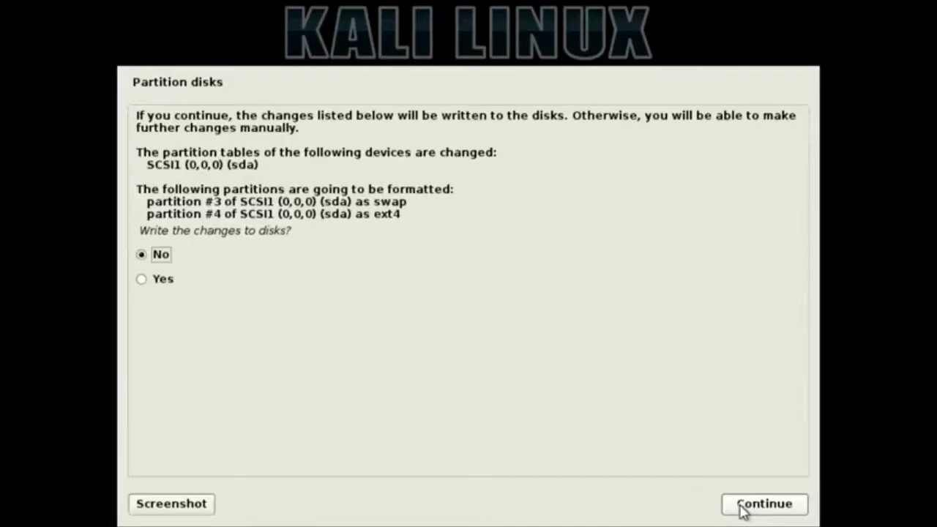
- Confirm Yes to write the partition changes, then answer No to using a network mirror
left_click(159, 281)
left_click(764, 507)
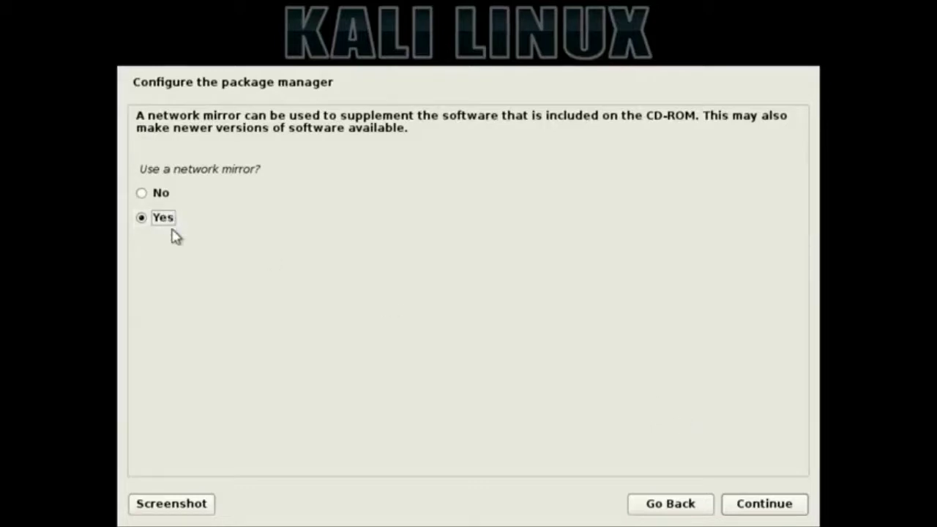
left_click(167, 198)
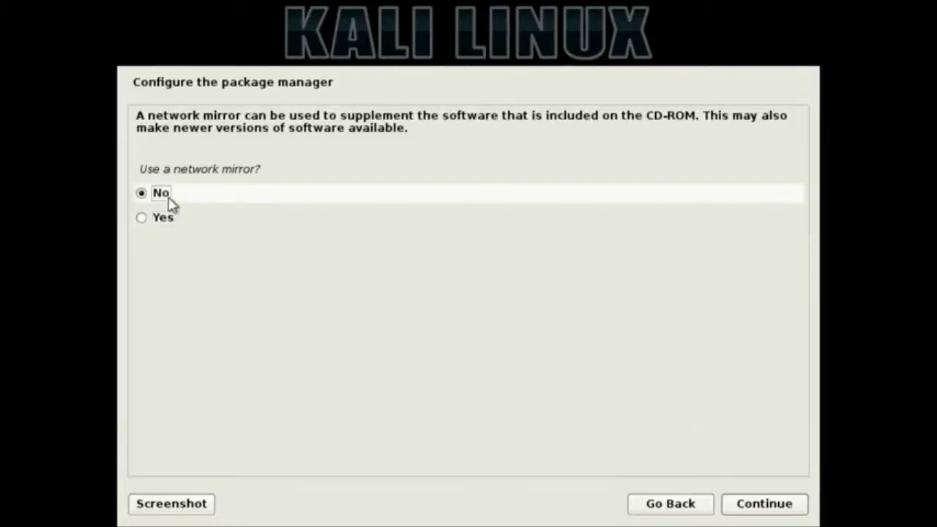
left_click(759, 504)
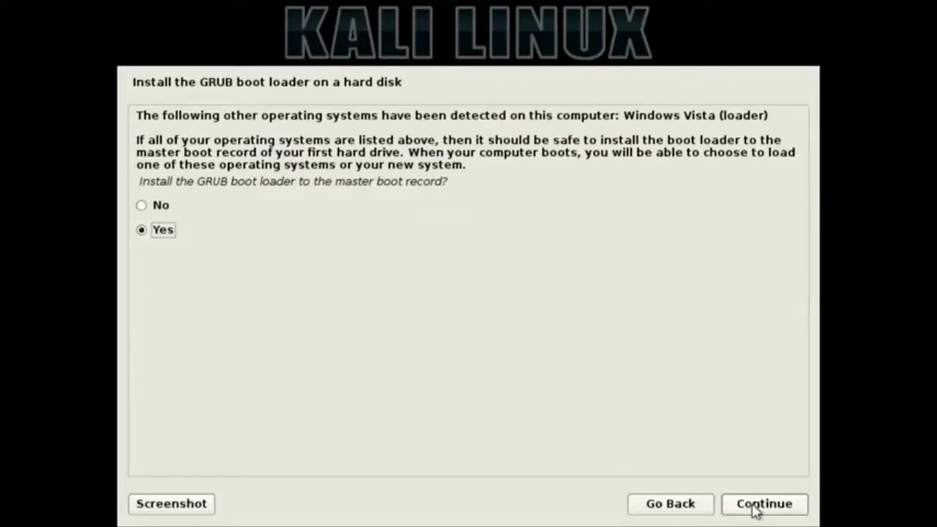
- Install GRUB to the master boot record on /dev/sda and finish the installation
left_click(754, 511)
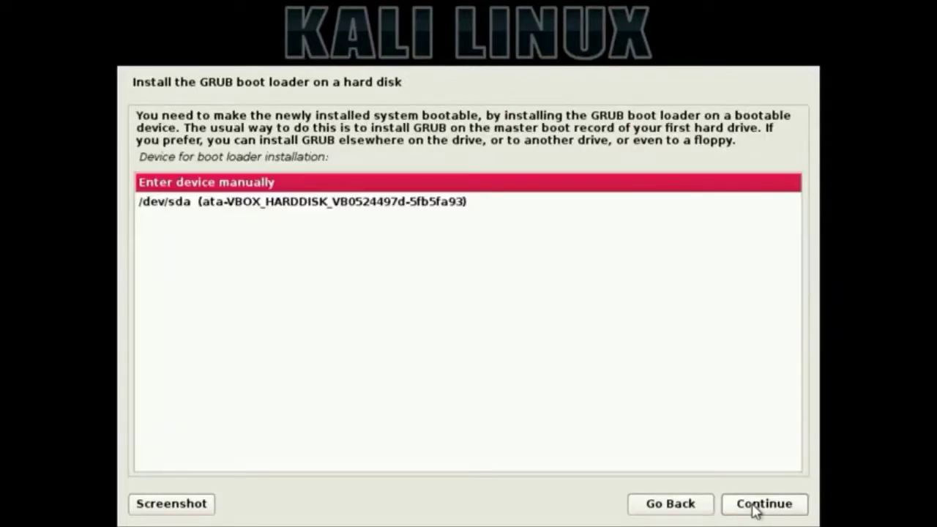
left_click(351, 209)
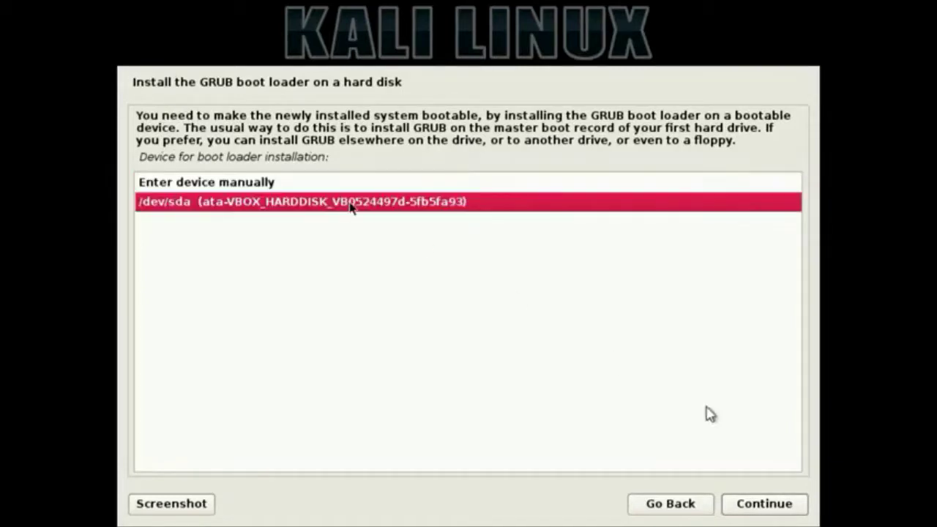
left_click(778, 503)
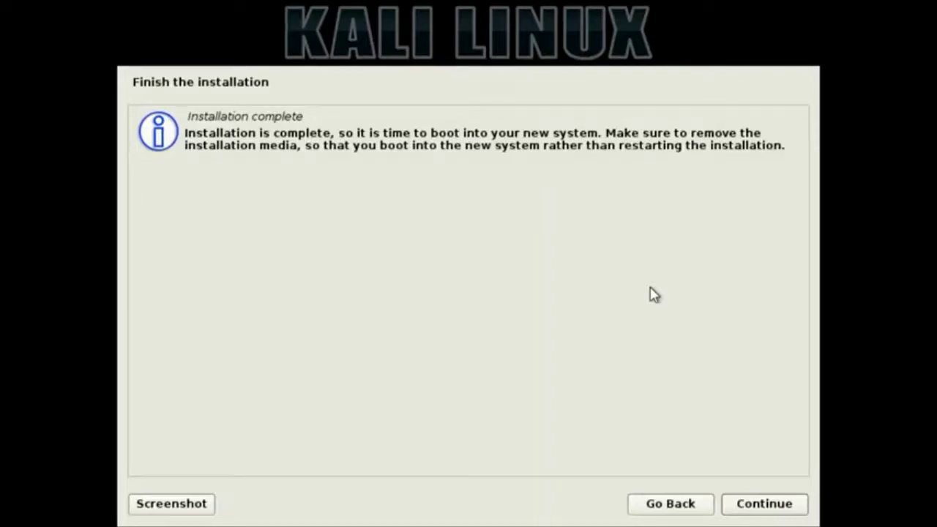
left_click(775, 504)
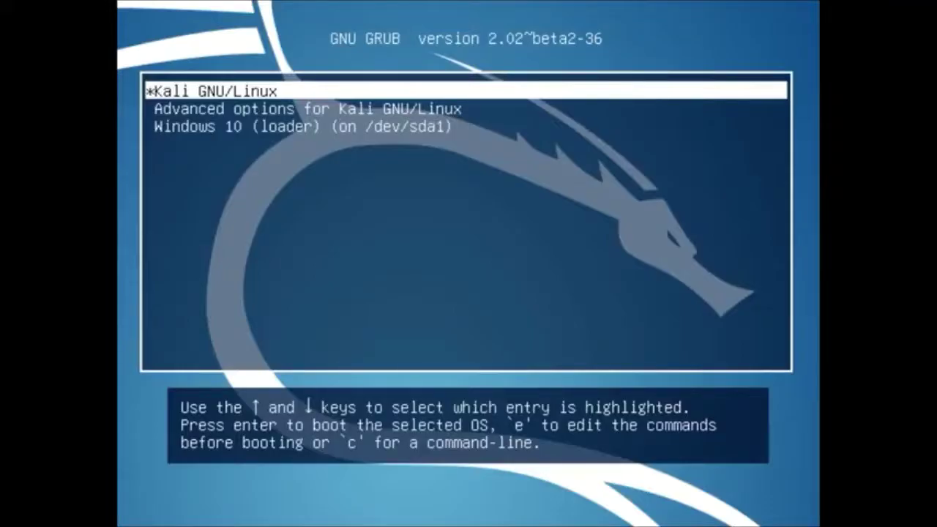
- Look over the Advanced options and Windows 10 entries, then boot Kali GNU/Linux
key("Down")
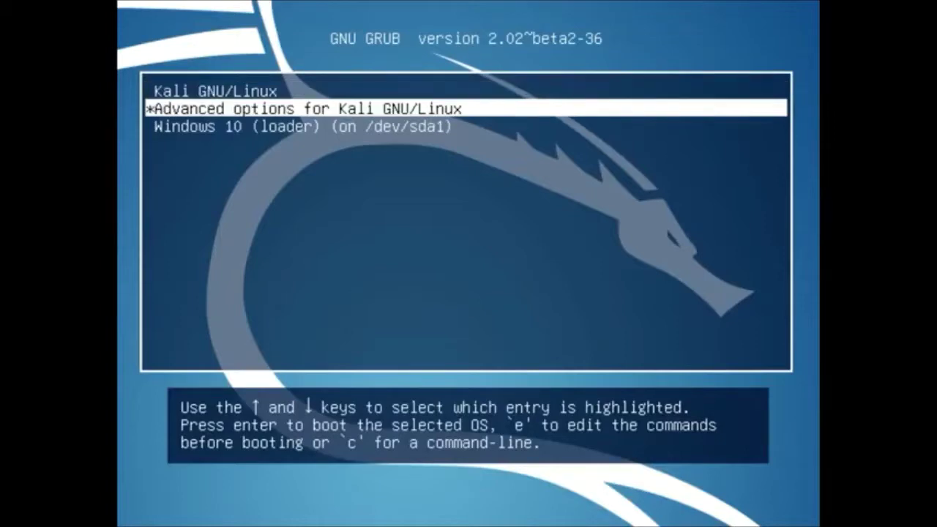
key("Down")
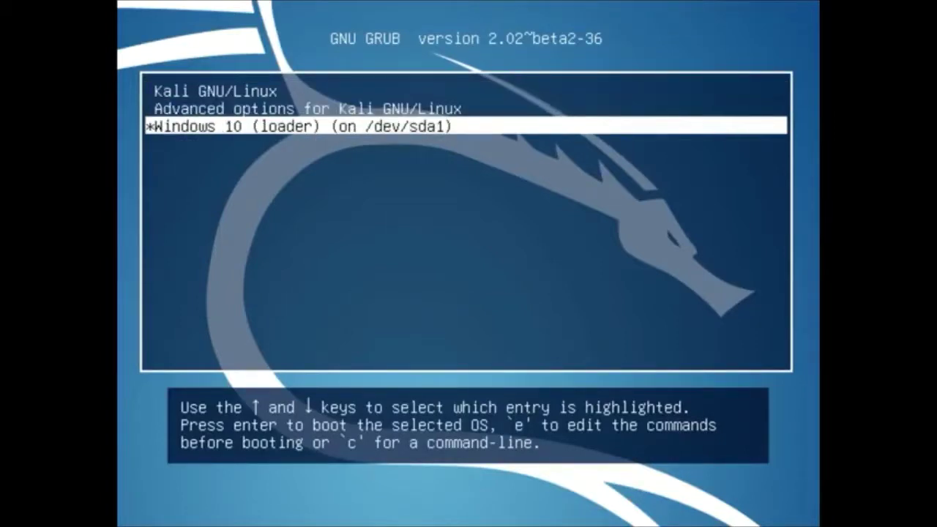
key("Up")
key("Up")
key("Down")
key("Down")
key("Up")
key("Up")
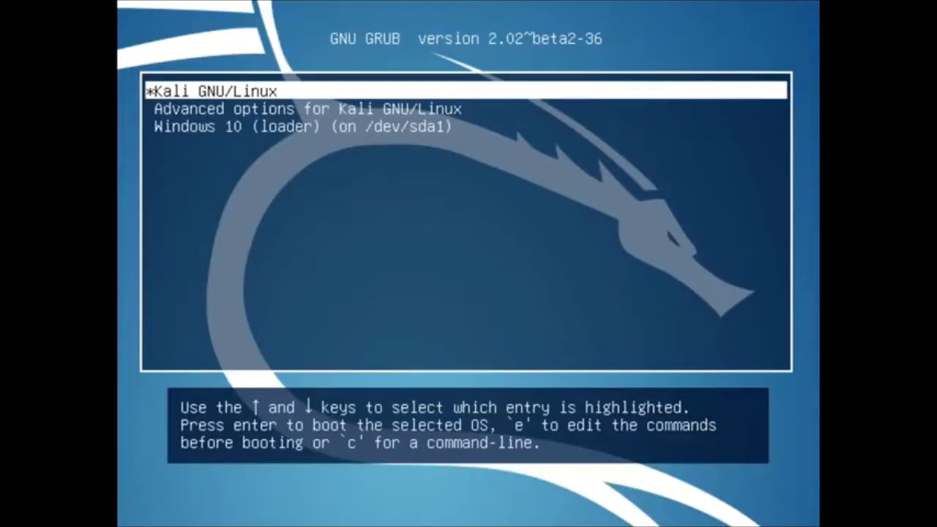
key("Down")
key("Down")
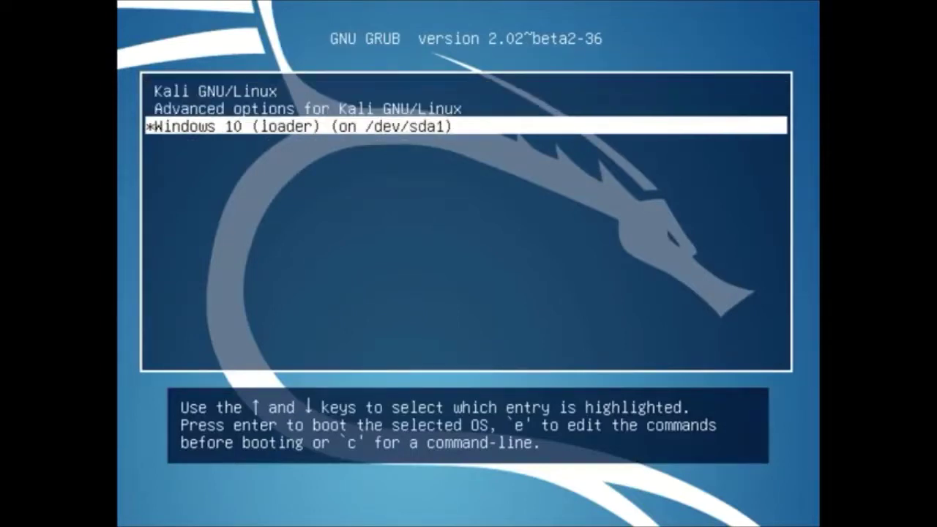
key("Up")
key("Up")
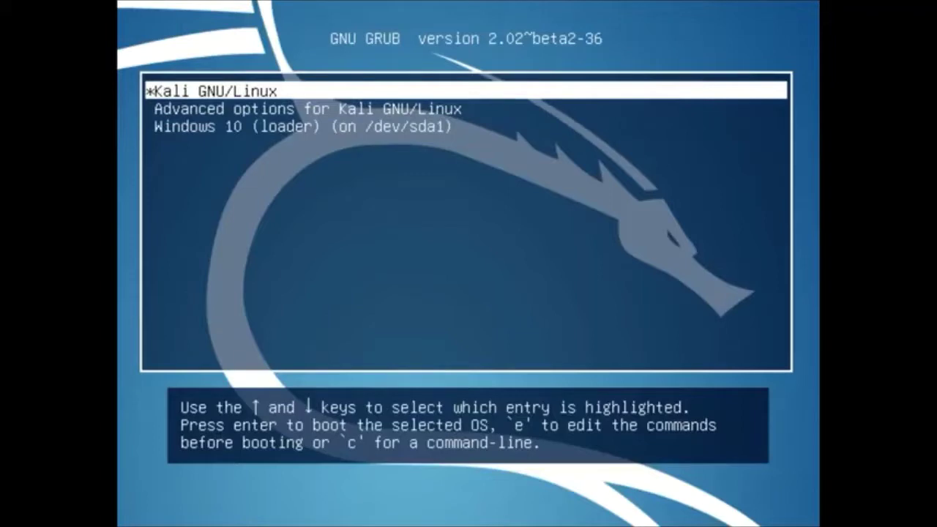
key("Return")
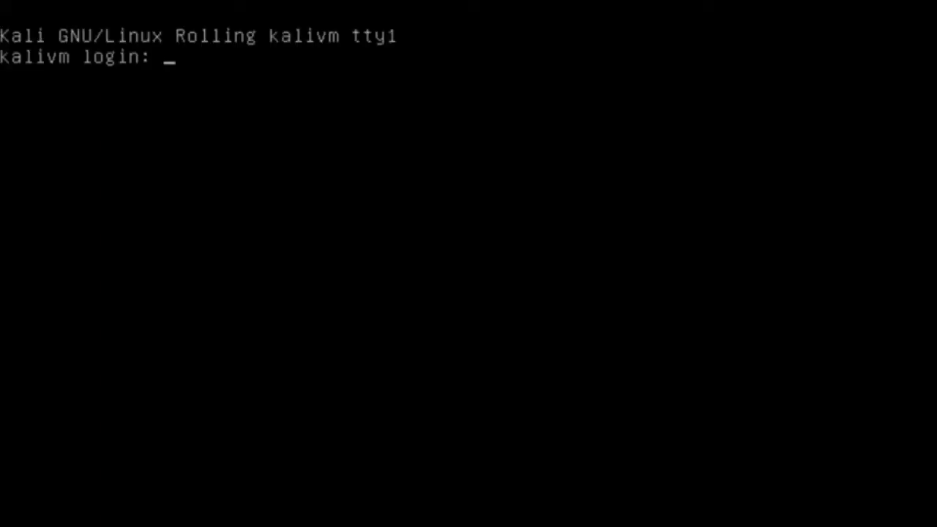
- Log in as root with the root password and run startx
type("root")
key("Return")
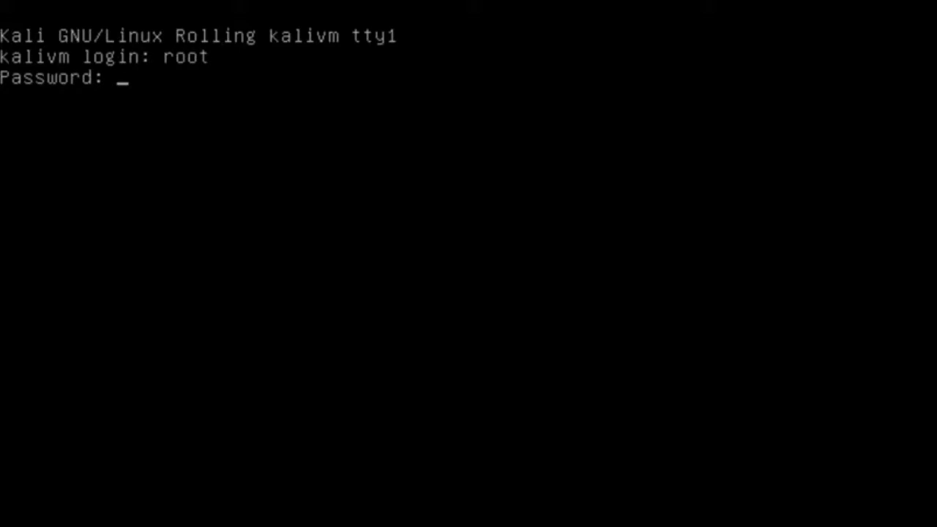
key("Return")
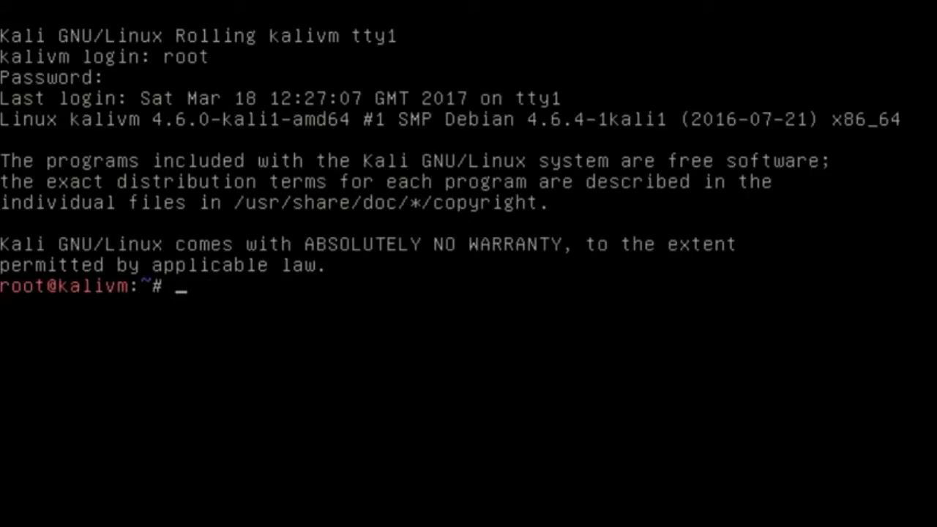
type("startx")
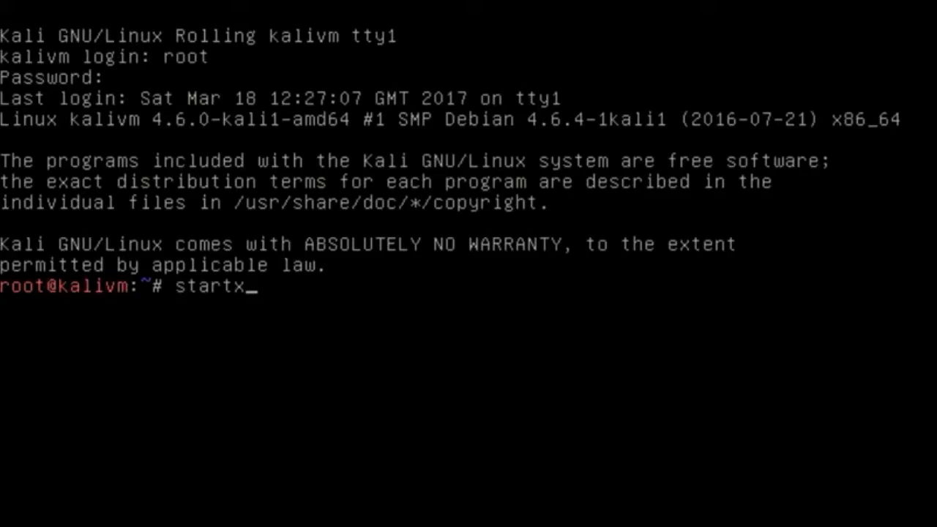
key("Return")
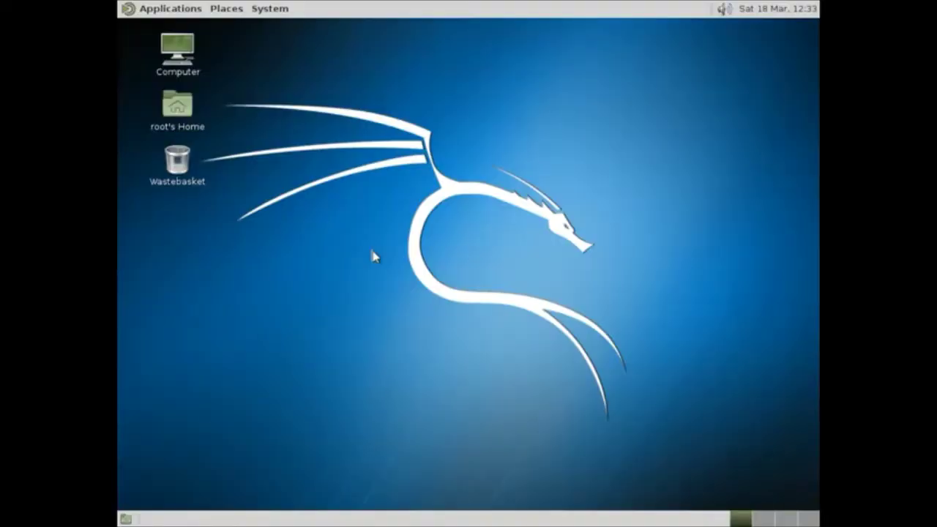
left_click(183, 11)
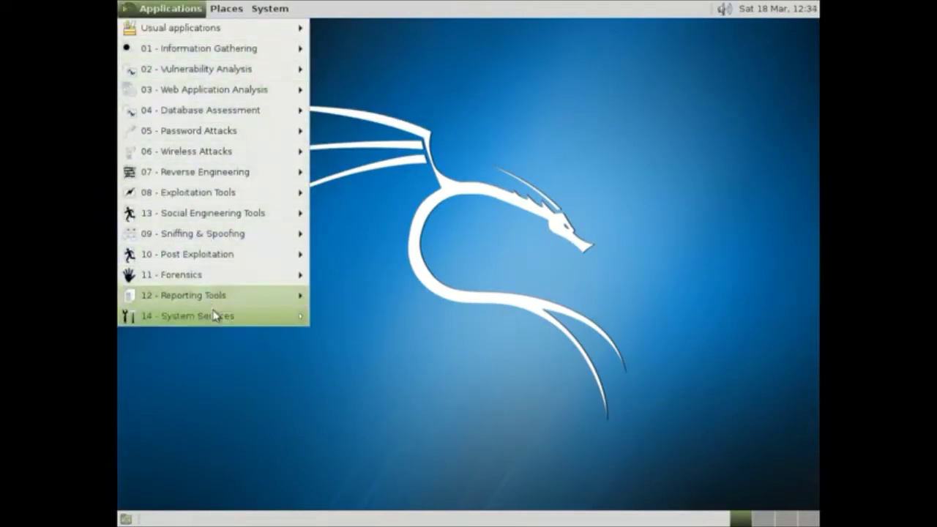
mouse_move(214, 316)
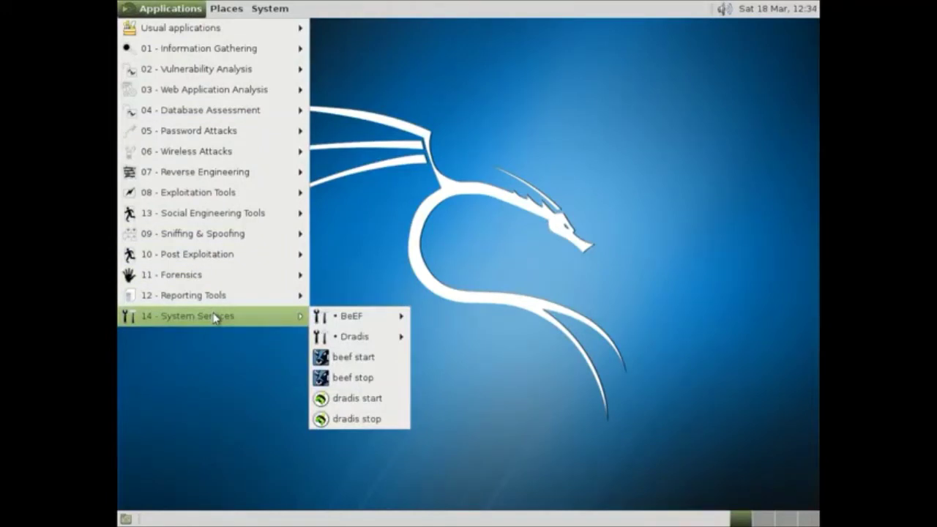
left_click(391, 243)
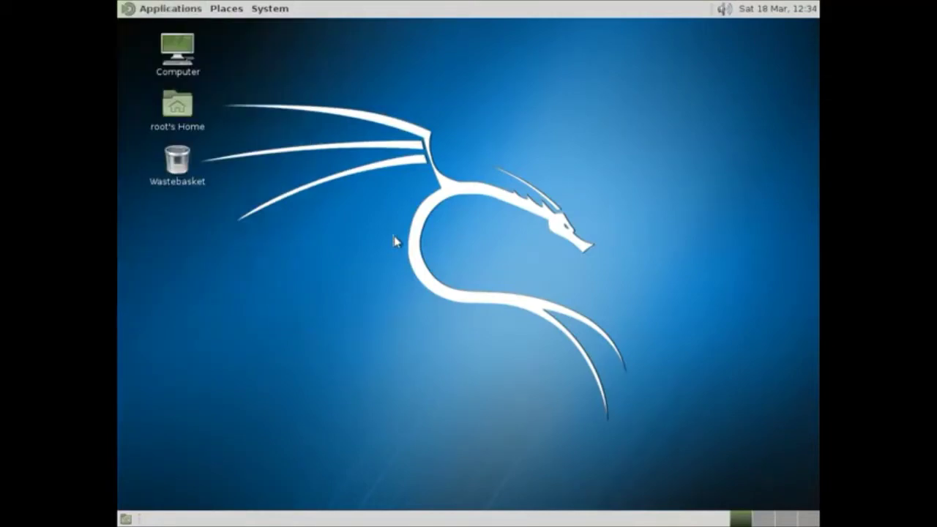